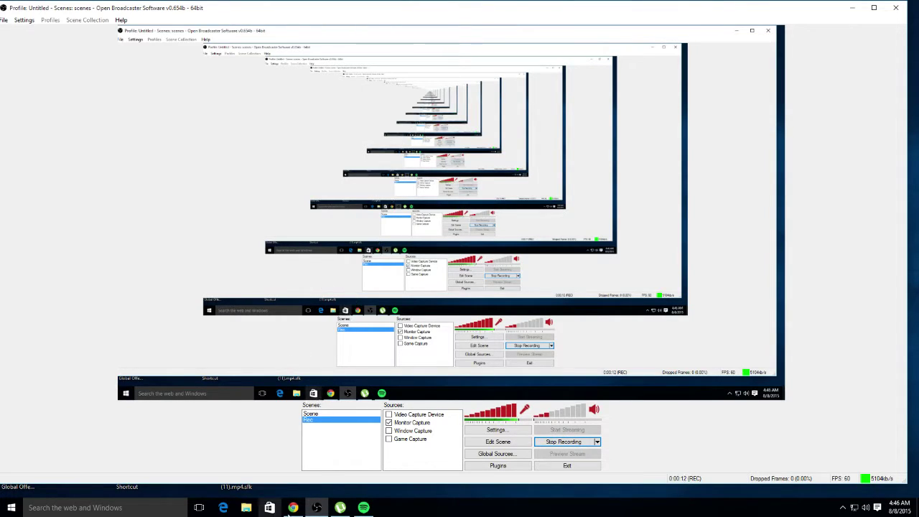
# - Bring the Chrome window showing the TwitchAlerts dashboard to the front
pyautogui.click(293, 508)
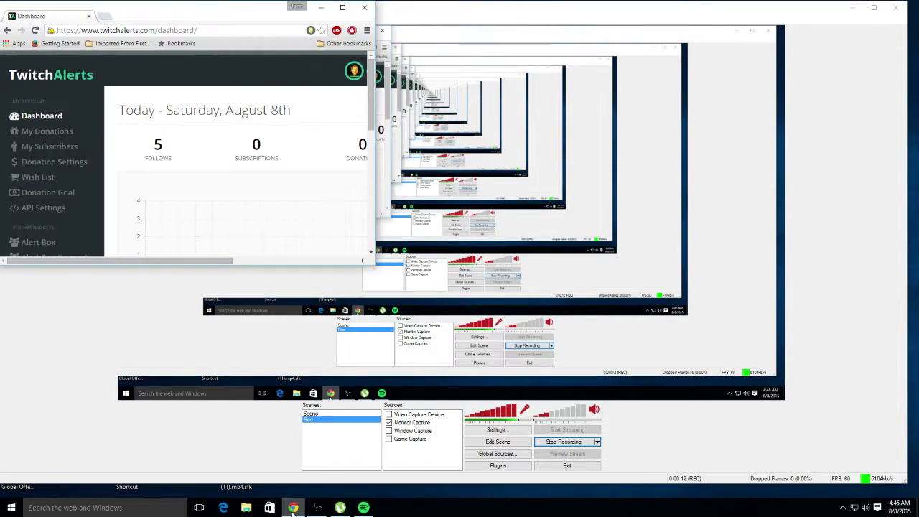
# - Maximize the dashboard, go to Stream Labels and download the Stream Labels V1.0 installer
pyautogui.click(343, 7)
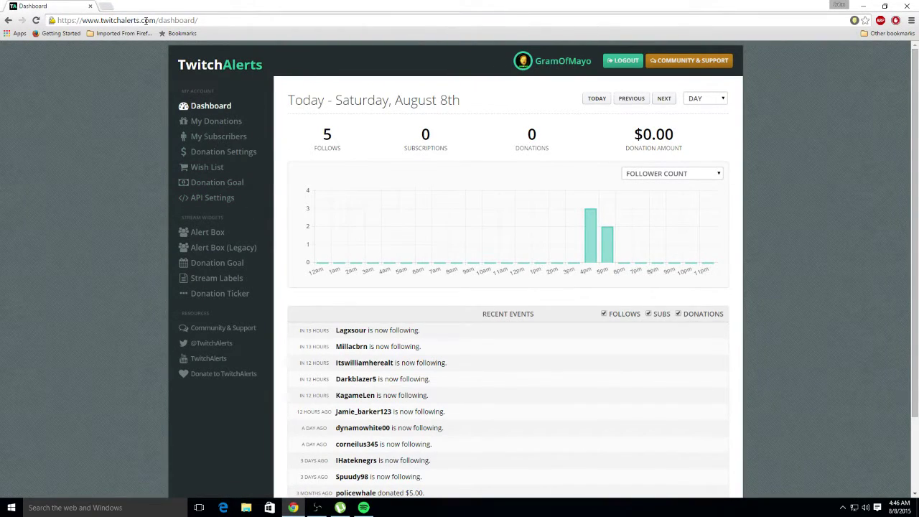
pyautogui.click(217, 281)
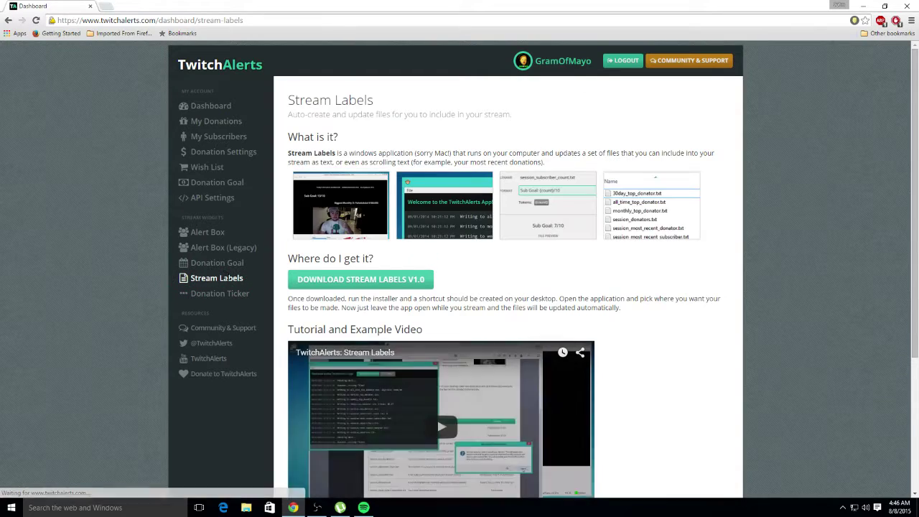
pyautogui.click(311, 286)
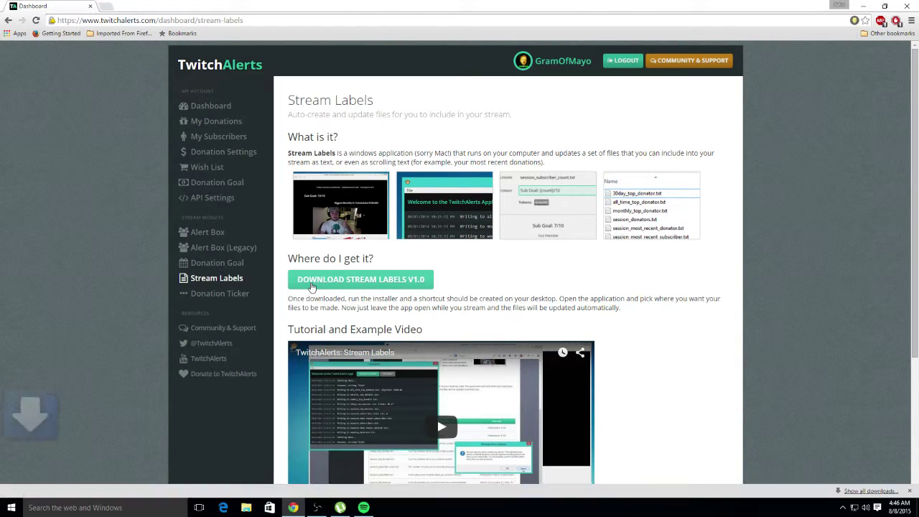
# - Run the downloaded setup.exe so the Stream Labels app starts writing its label text files
pyautogui.click(58, 493)
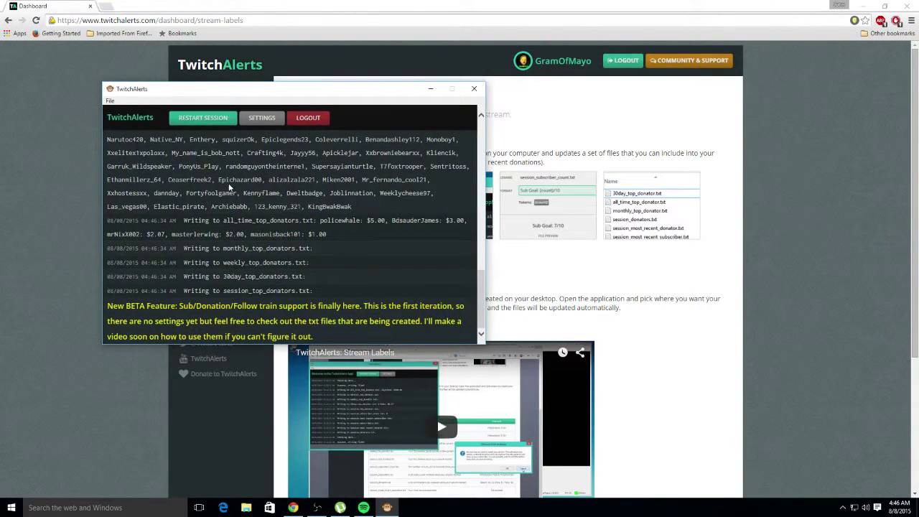
pyautogui.scroll(10, 467, 276)
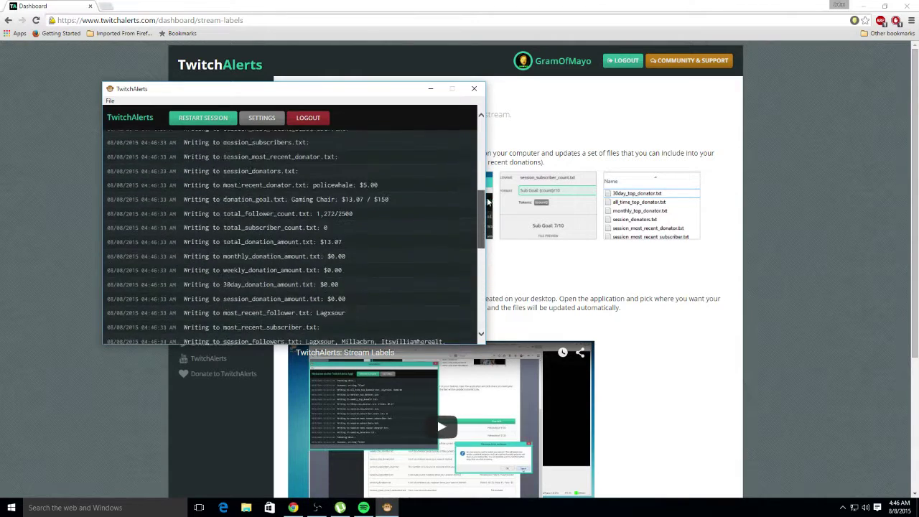
pyautogui.scroll(-10, 418, 277)
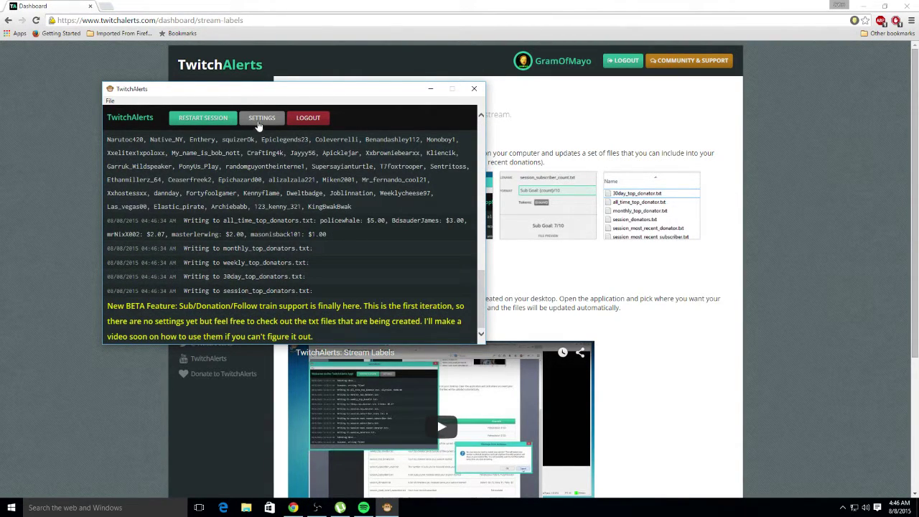
# - In Stream Labels settings, use File > Change Output Folder and browse to the Desktop
pyautogui.click(260, 120)
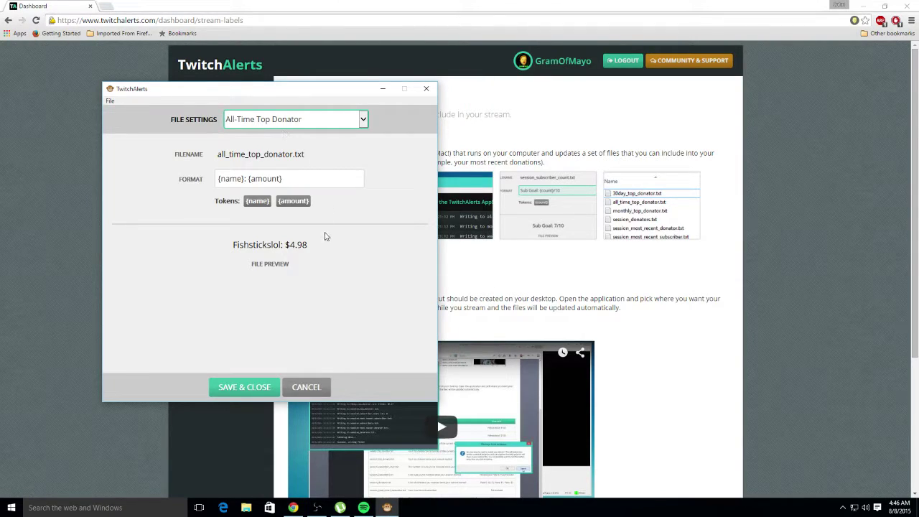
pyautogui.click(109, 101)
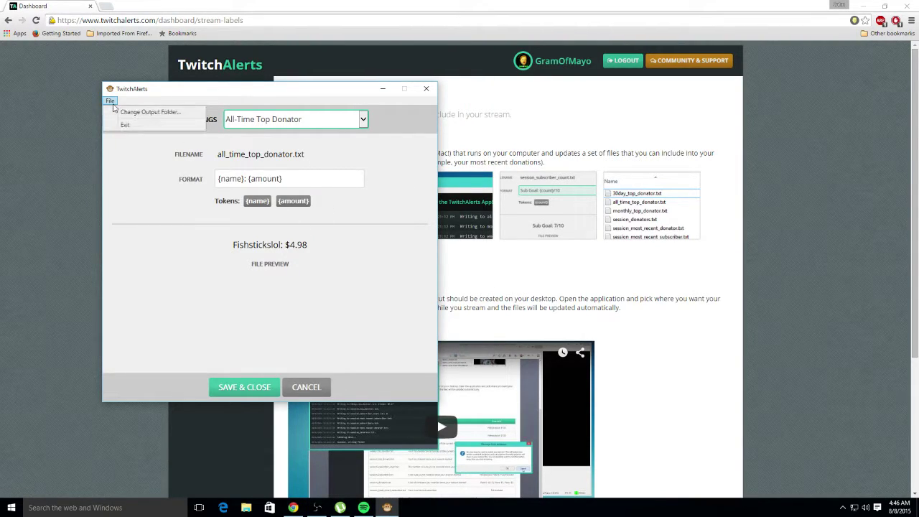
pyautogui.click(122, 112)
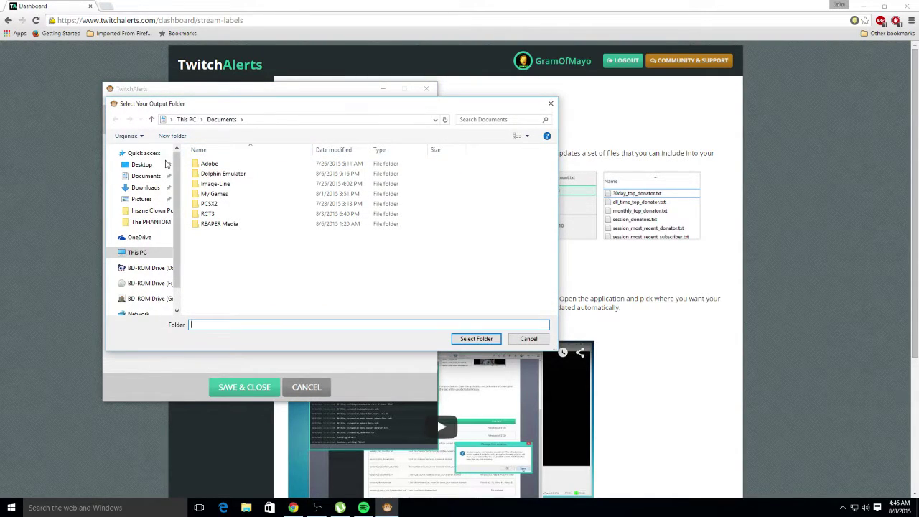
pyautogui.click(142, 164)
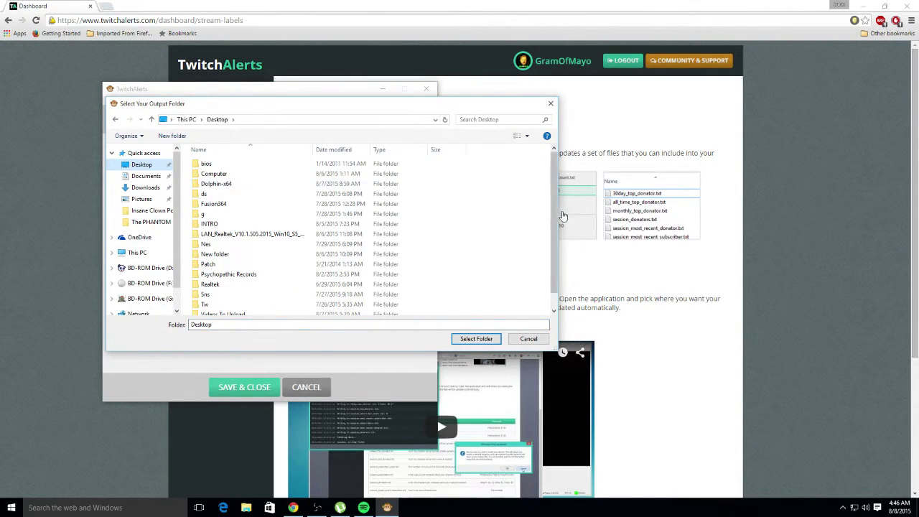
pyautogui.scroll(-1, 553, 189)
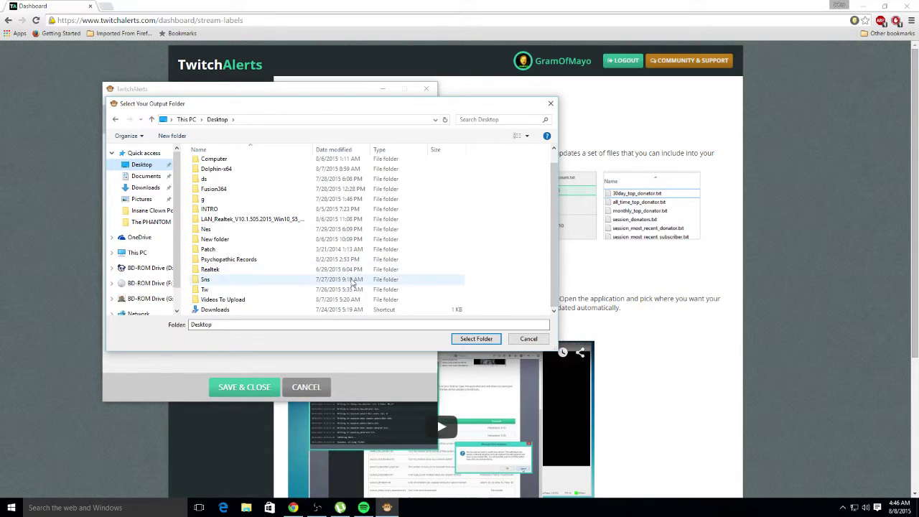
# - Create a 'twitchalerts' folder on the Desktop, open it, then cancel the folder picker
pyautogui.rightClick(481, 245)
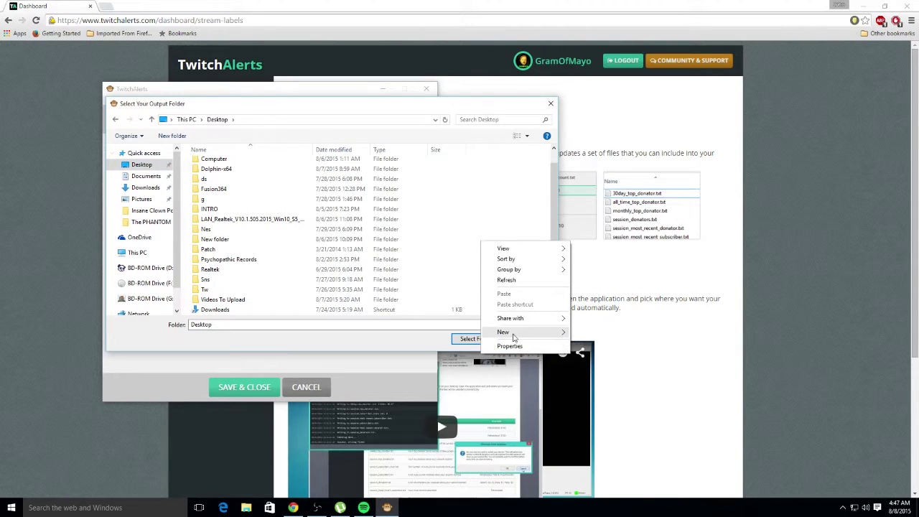
pyautogui.moveTo(514, 336)
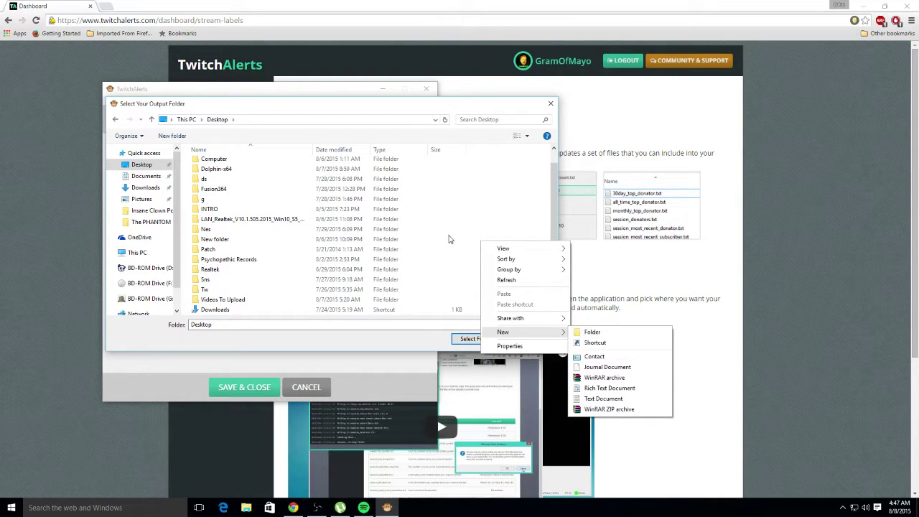
pyautogui.click(593, 332)
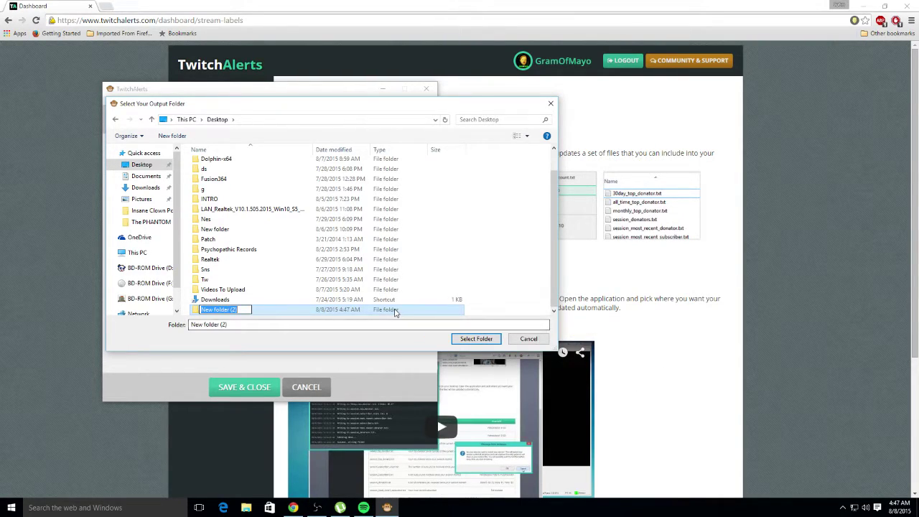
pyautogui.write('twitchaler')
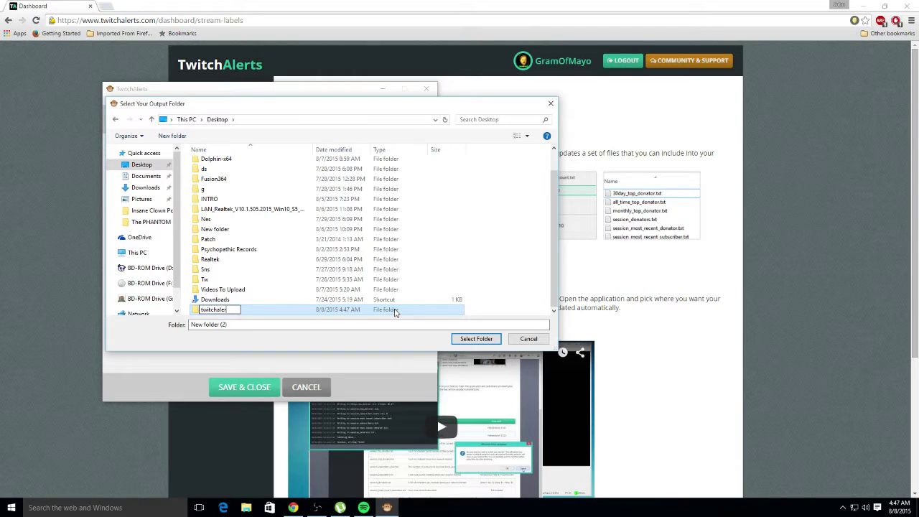
pyautogui.write('ts')
pyautogui.press('Return')
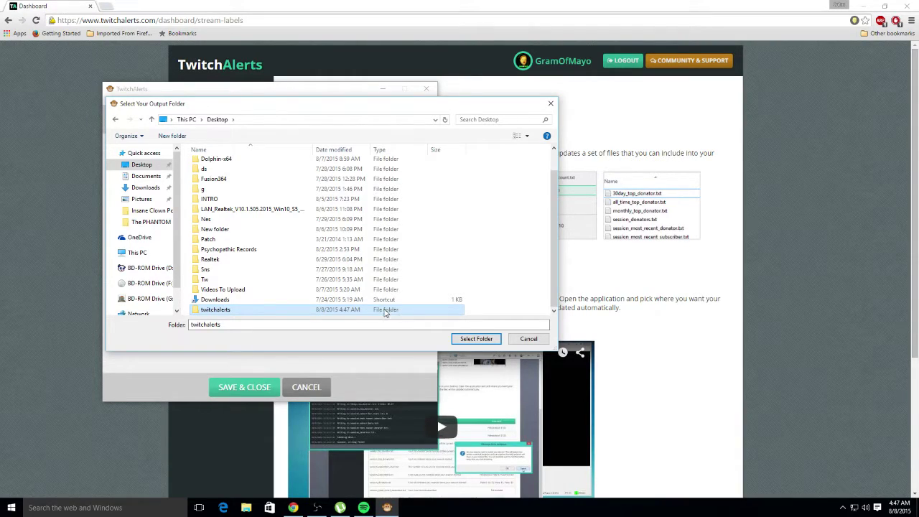
pyautogui.doubleClick(386, 312)
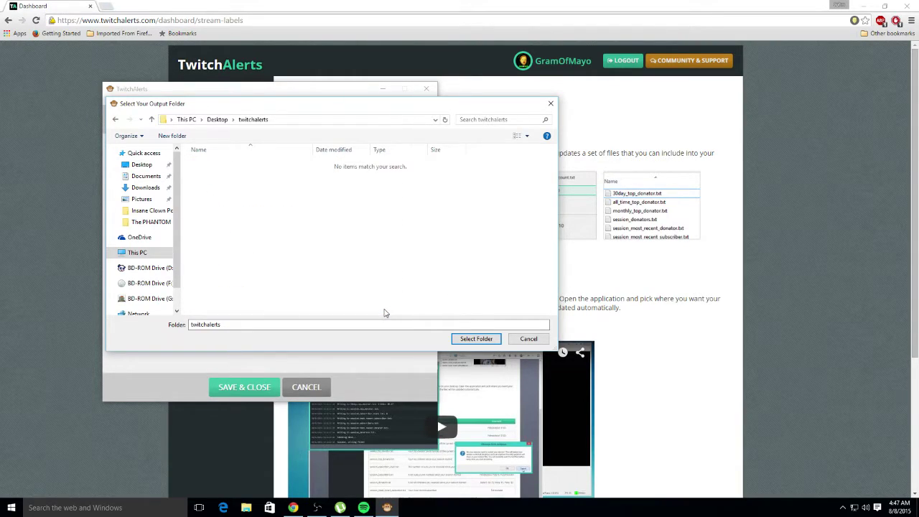
pyautogui.click(529, 340)
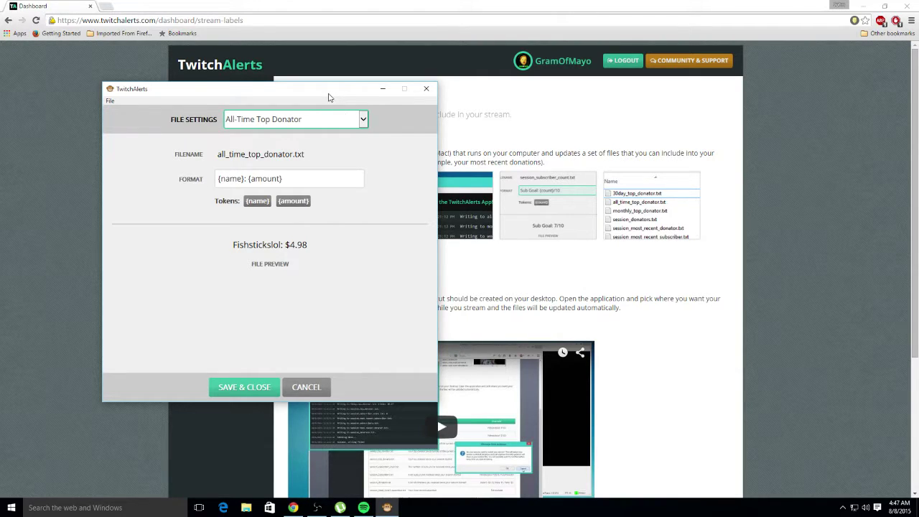
# - Keep All-Time Top Donator as the label type and reopen the output-folder picker at the Desktop
pyautogui.click(320, 118)
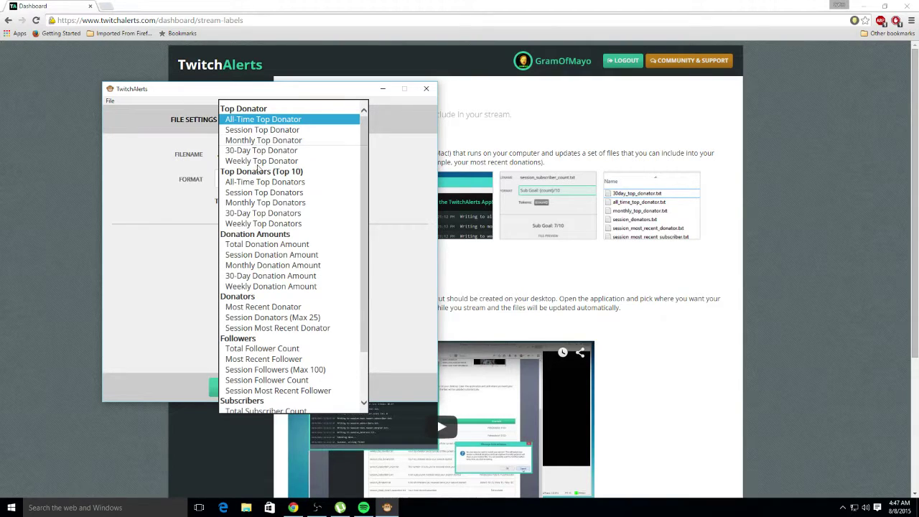
pyautogui.click(381, 181)
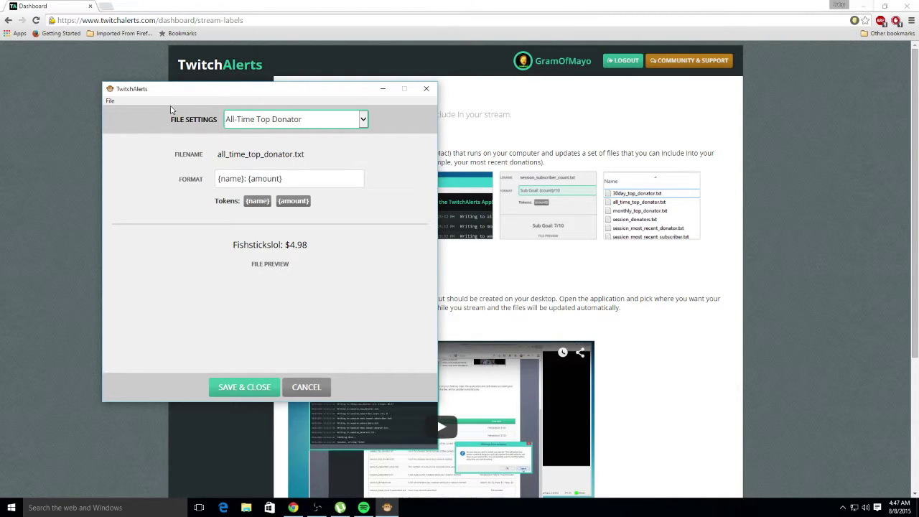
pyautogui.click(109, 100)
pyautogui.click(140, 113)
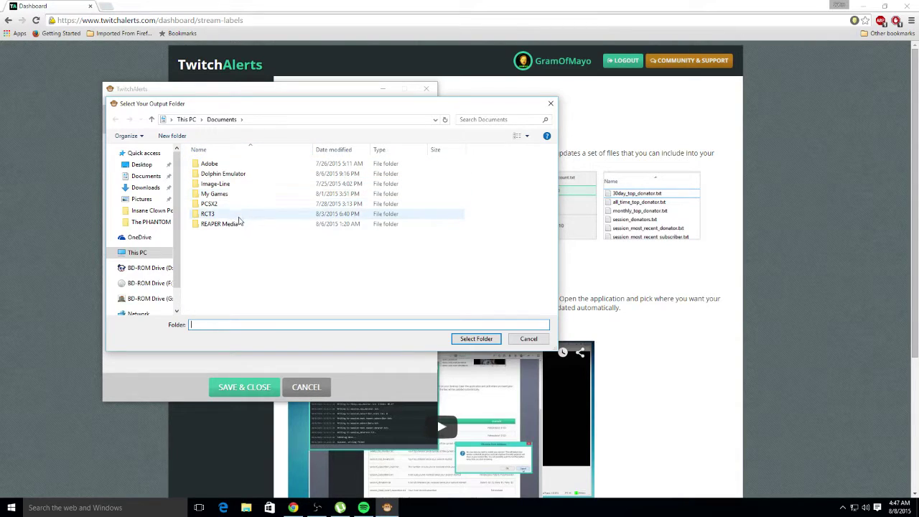
pyautogui.click(141, 165)
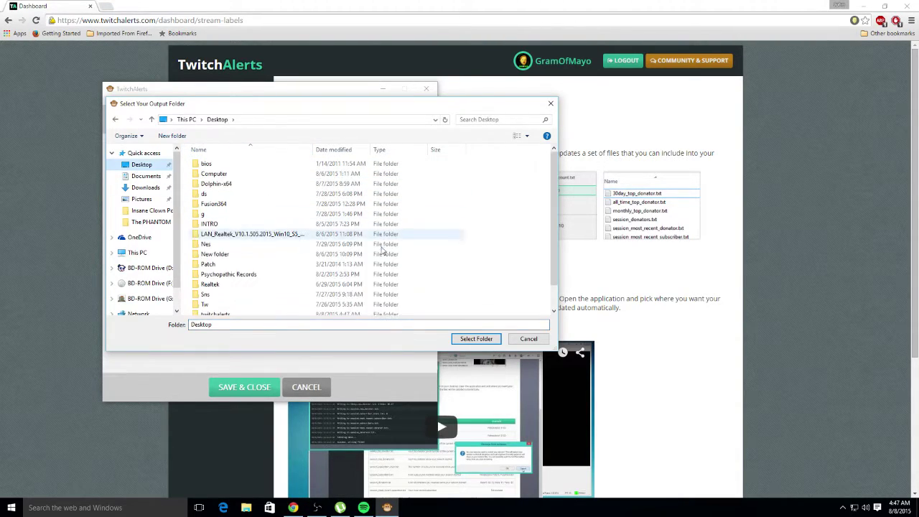
# - Create another Desktop folder, try naming it 'Tw', and decline merging with the existing folder
pyautogui.rightClick(520, 266)
pyautogui.moveTo(556, 369)
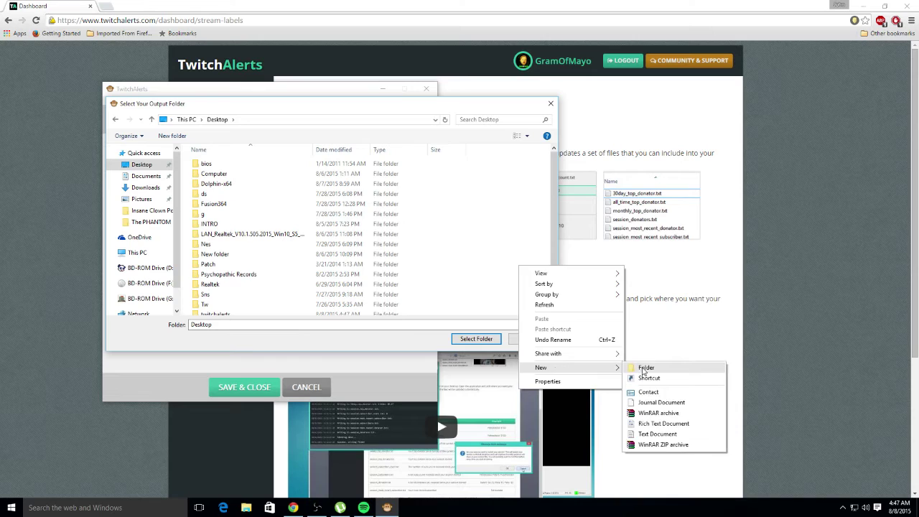
pyautogui.click(644, 367)
pyautogui.write('Tw')
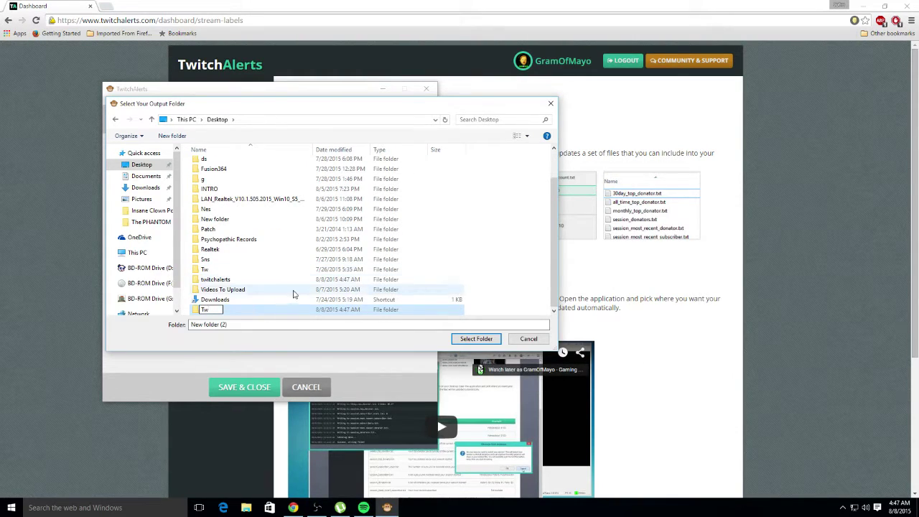
pyautogui.press('Return')
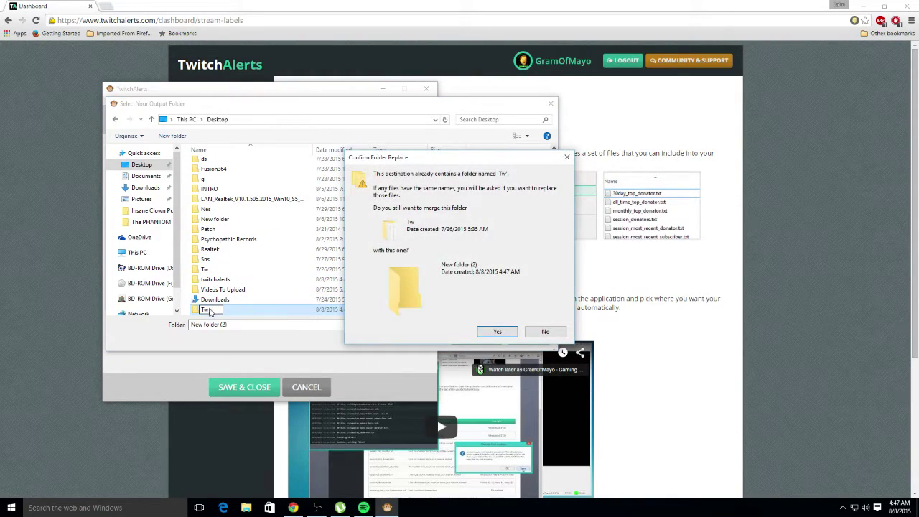
pyautogui.click(545, 331)
# - Rename New folder (2) to 'etete' and select it as the label output folder
pyautogui.rightClick(227, 310)
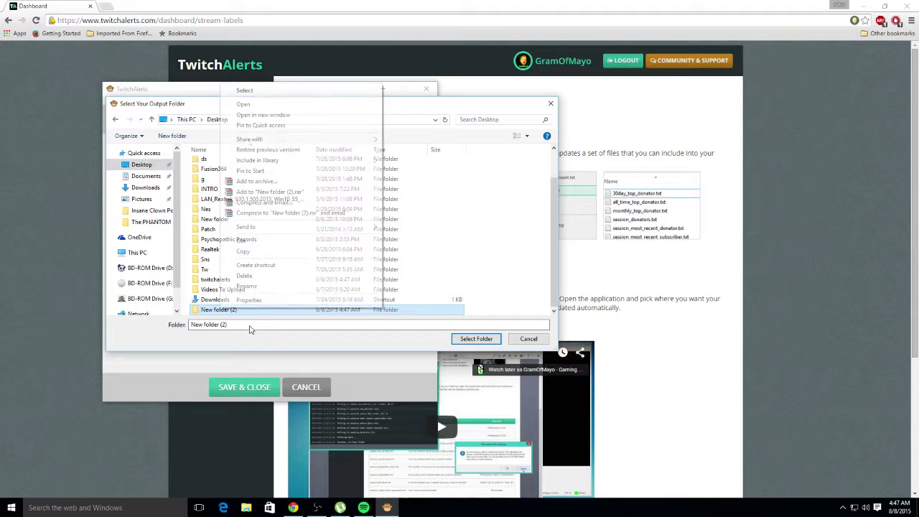
pyautogui.click(246, 286)
pyautogui.write('etete')
pyautogui.press('Return')
pyautogui.doubleClick(195, 310)
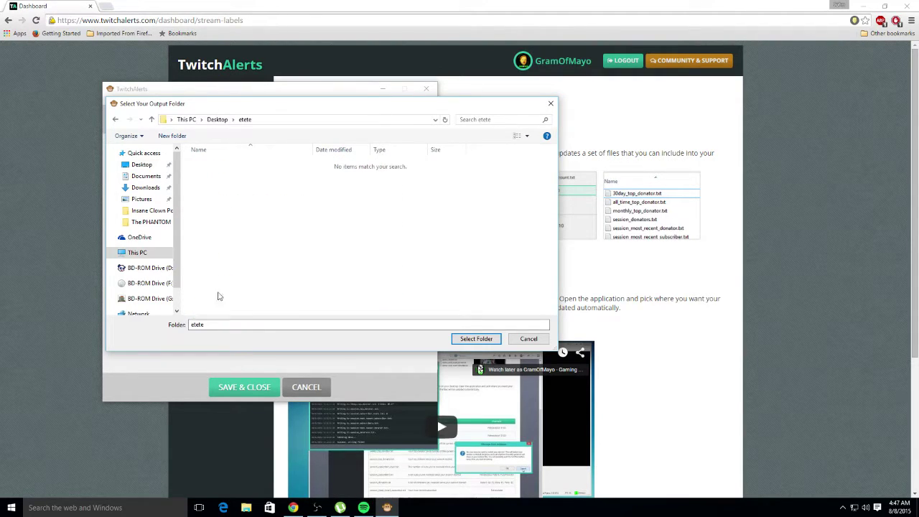
pyautogui.click(478, 339)
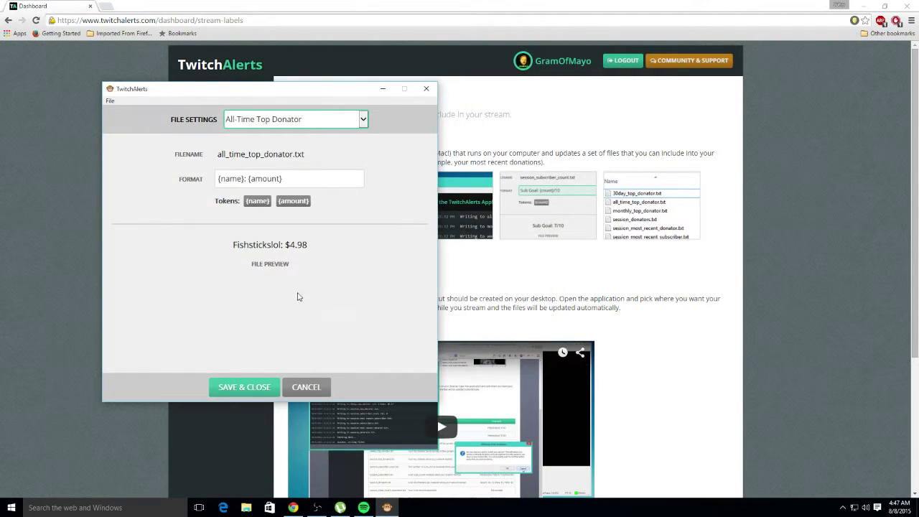
# - Save and close the label settings, then minimize Chrome, OBS and the TwitchAlerts window
pyautogui.click(251, 388)
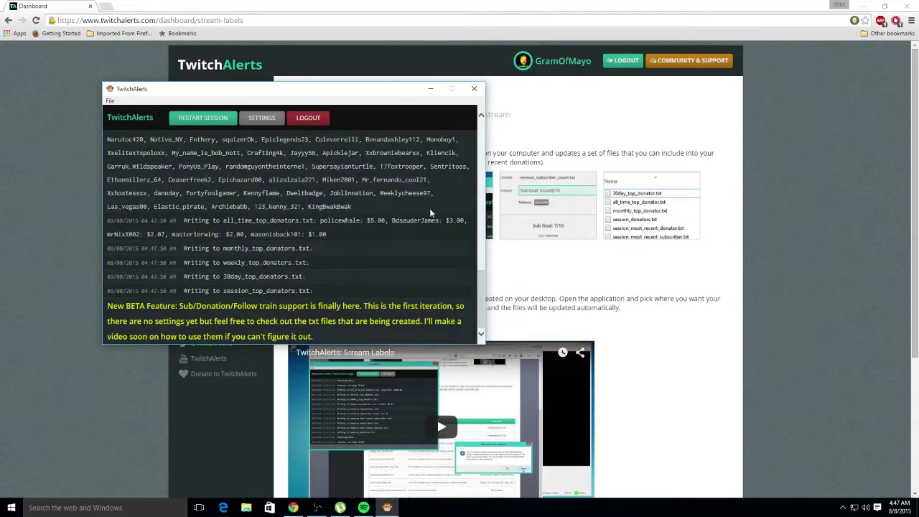
pyautogui.click(859, 7)
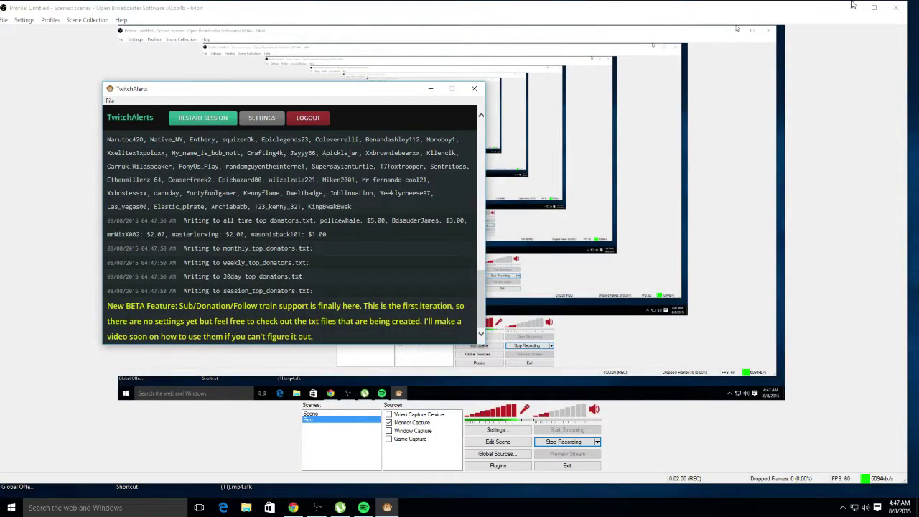
pyautogui.click(853, 8)
pyautogui.click(432, 89)
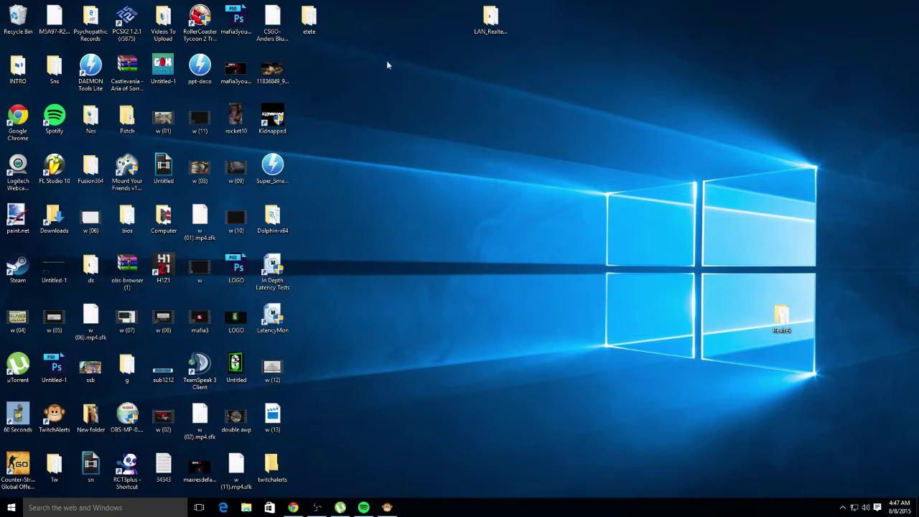
# - Open the etete folder, check its label text files such as session_followers, and close it
pyautogui.doubleClick(310, 27)
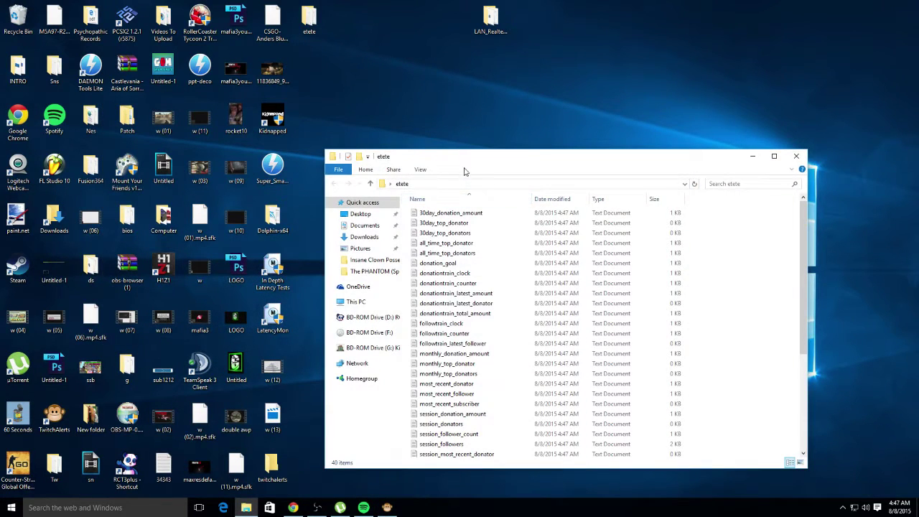
pyautogui.scroll(-5, 460, 287)
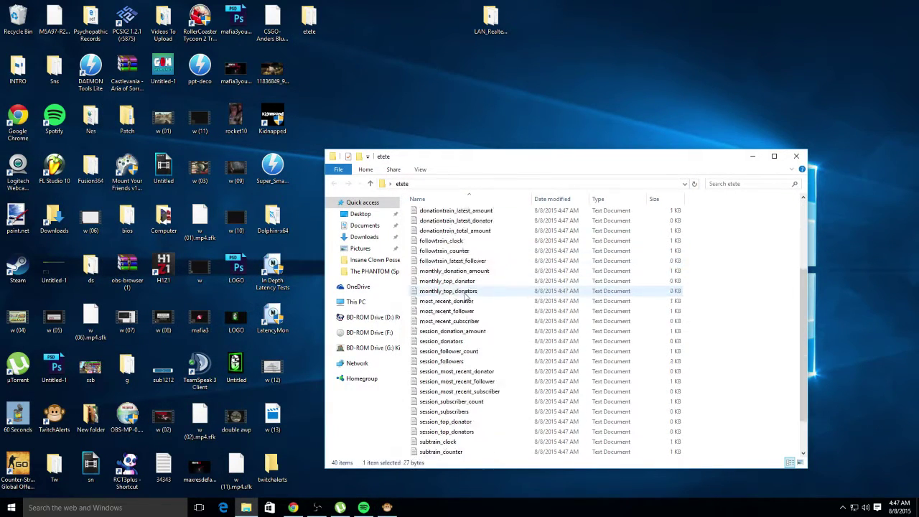
pyautogui.click(463, 291)
pyautogui.press('d')
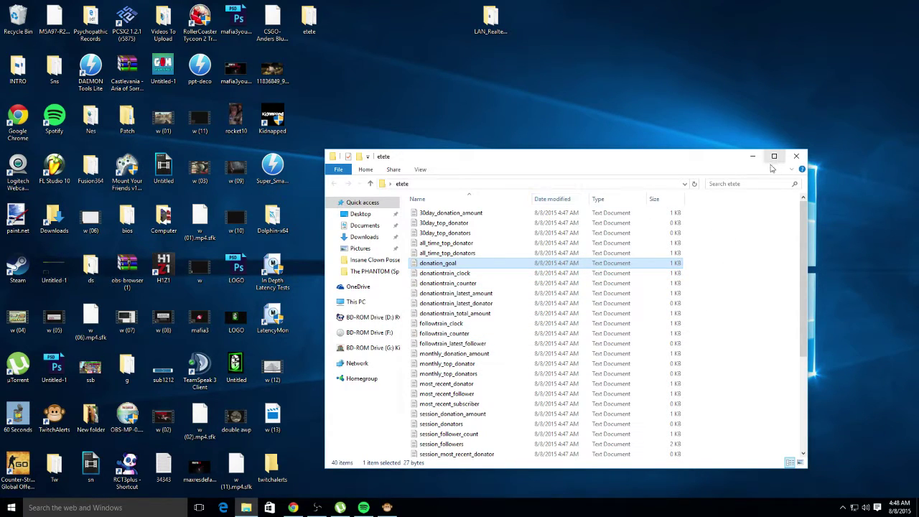
pyautogui.click(796, 155)
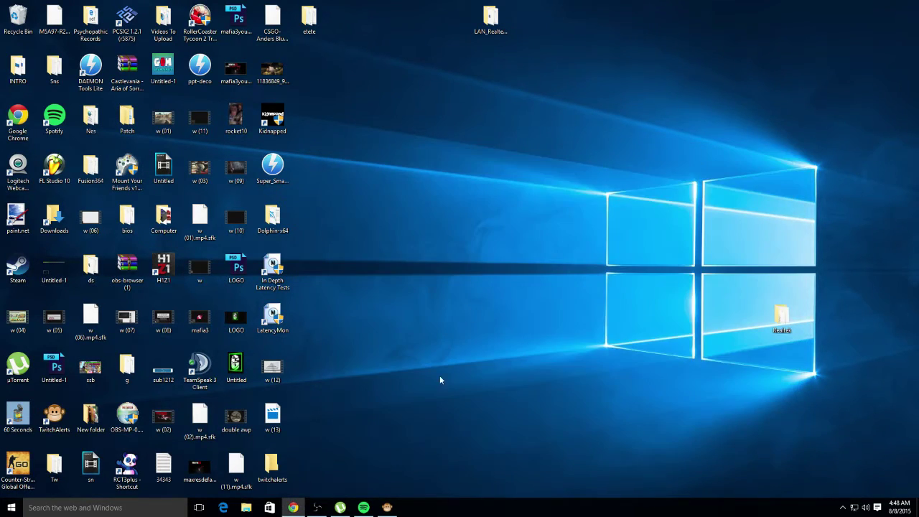
# - Restore OBS and add a Text source named 'Latest Follower' displaying 'Latest Follow:'
pyautogui.click(317, 508)
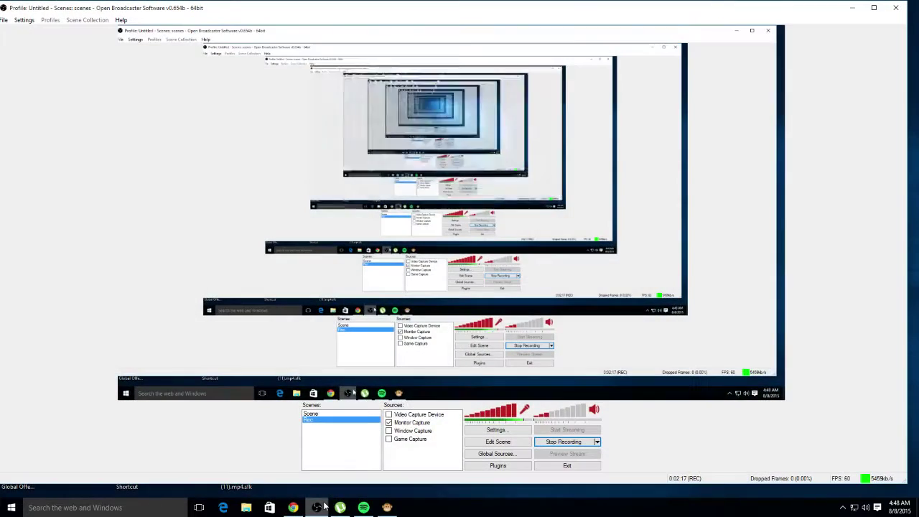
pyautogui.rightClick(344, 434)
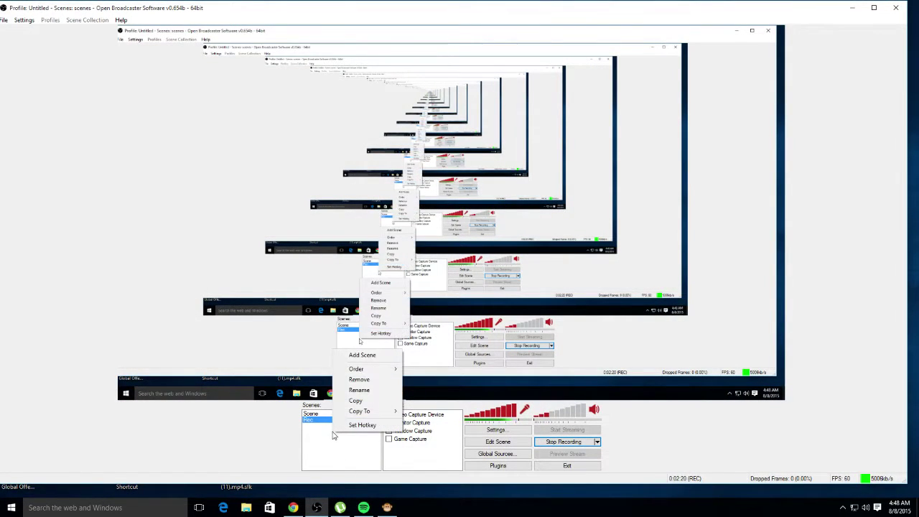
pyautogui.click(335, 430)
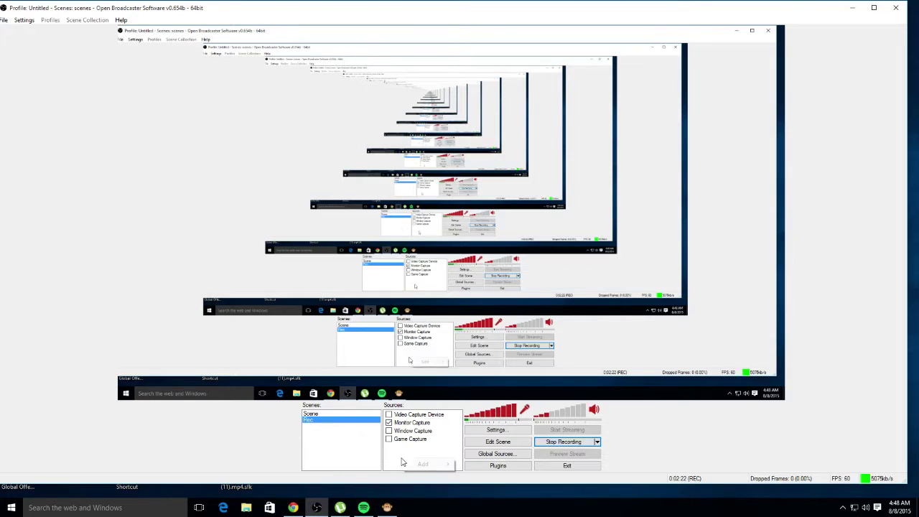
pyautogui.click(424, 464)
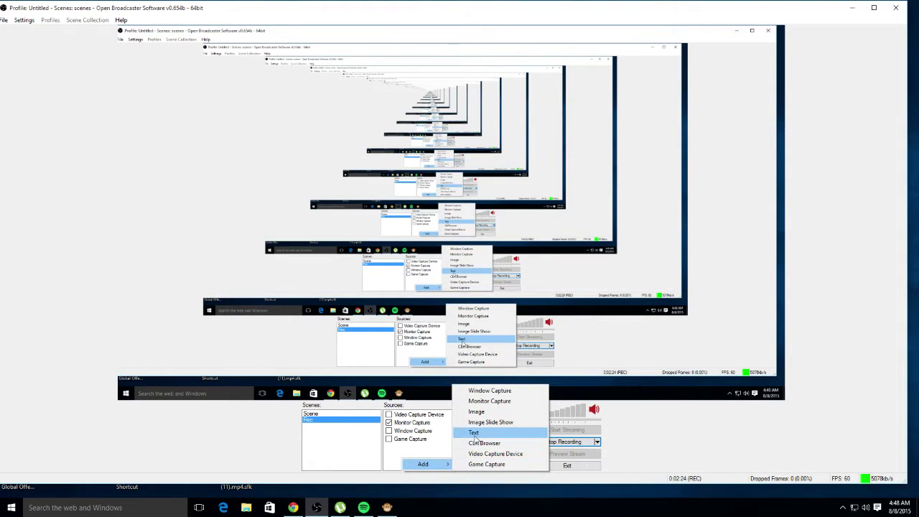
pyautogui.click(474, 434)
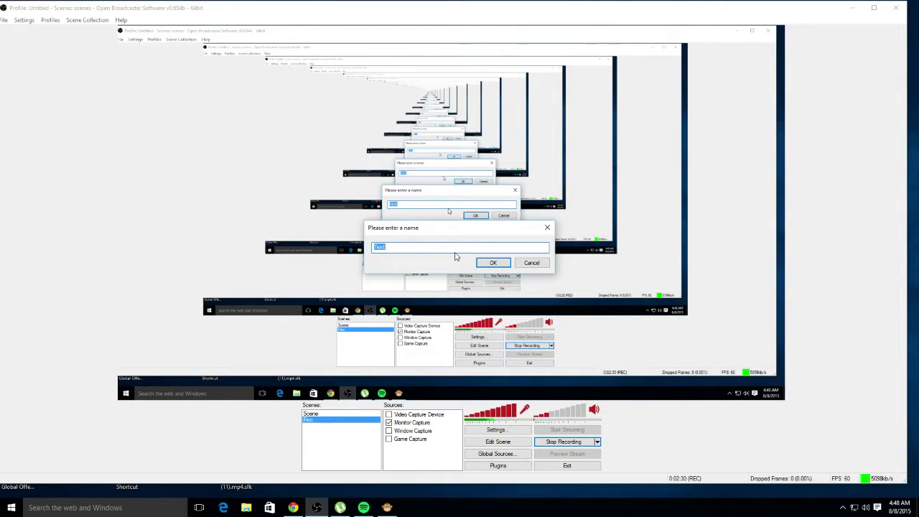
pyautogui.write('Latest Follower')
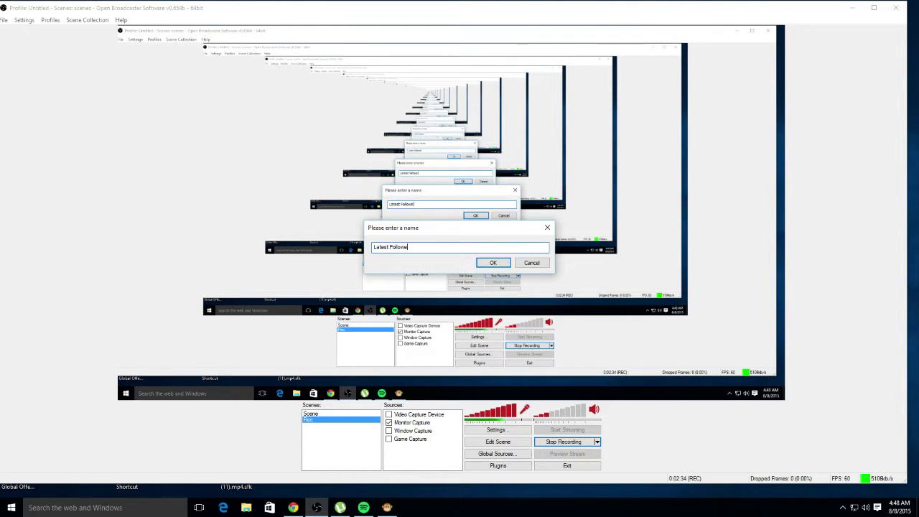
pyautogui.press('Return')
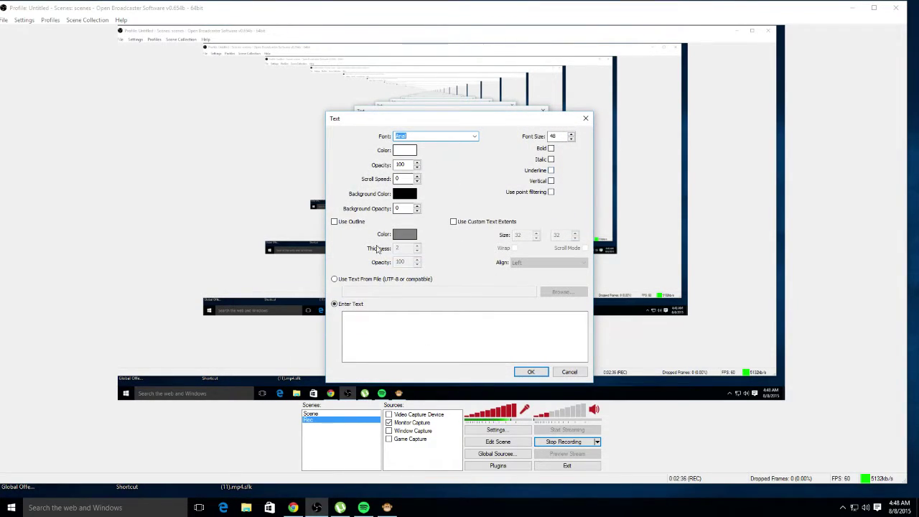
pyautogui.click(356, 316)
pyautogui.write('La')
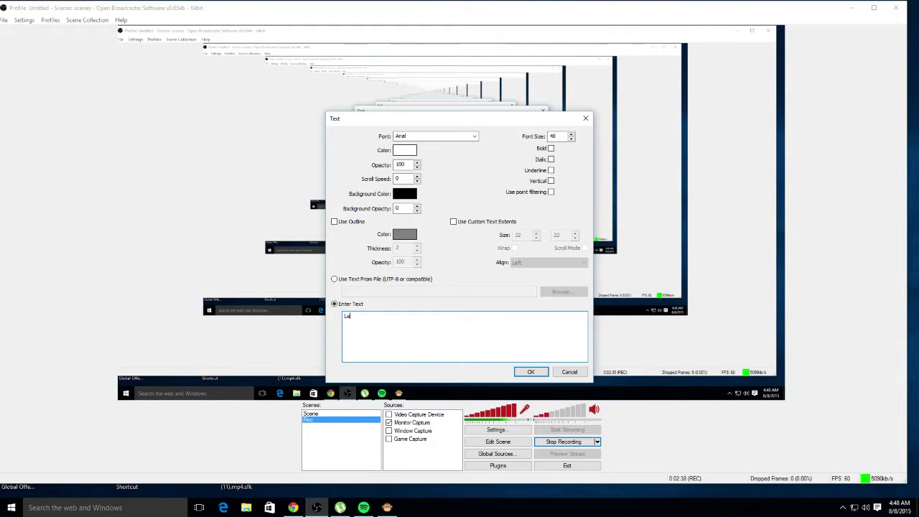
pyautogui.write('test Follow:')
pyautogui.click(530, 371)
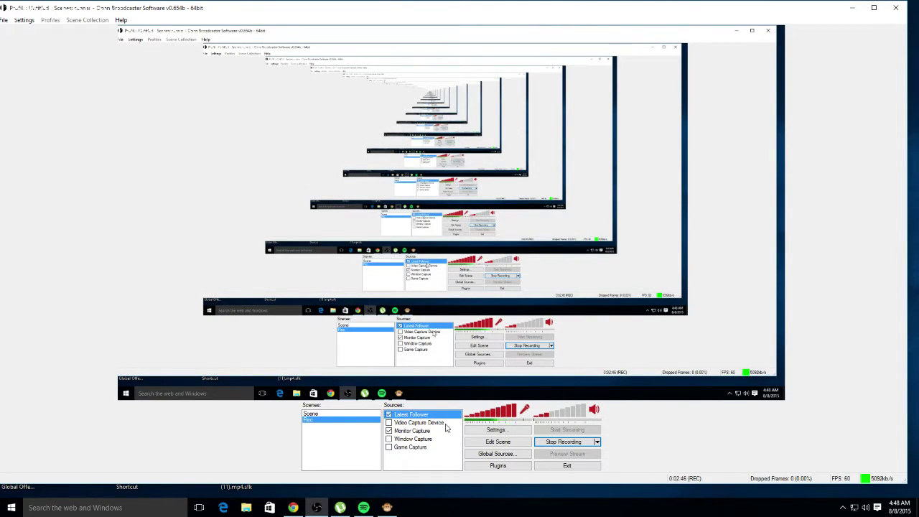
# - Turn on scene editing and make the Latest Follower text black, bold, font size 72
pyautogui.click(485, 443)
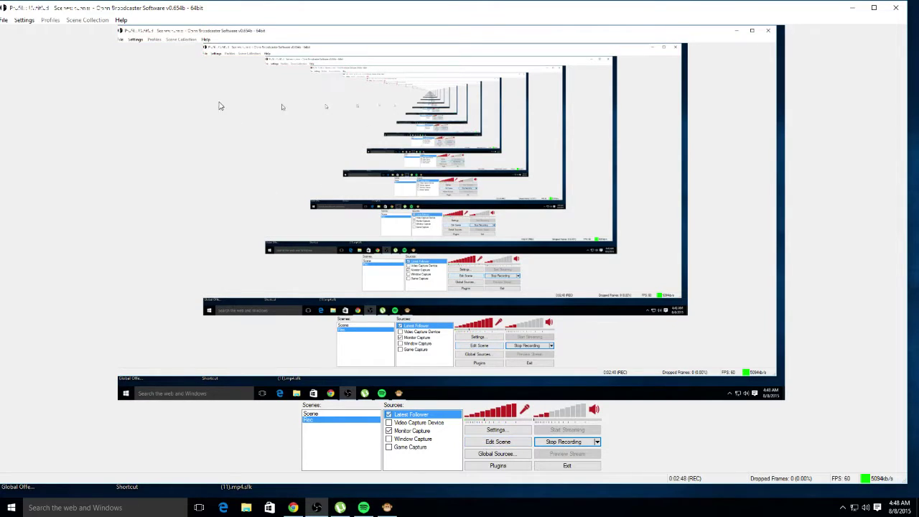
pyautogui.rightClick(424, 421)
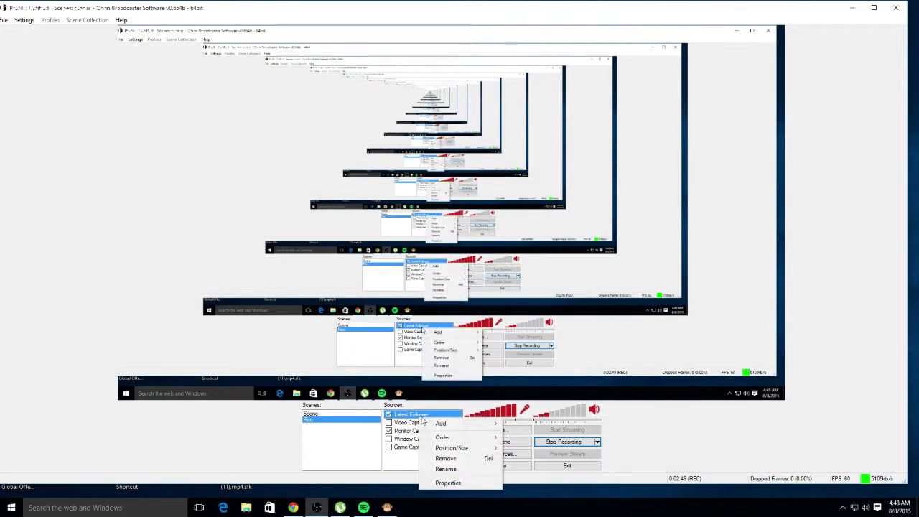
pyautogui.click(451, 483)
pyautogui.click(405, 151)
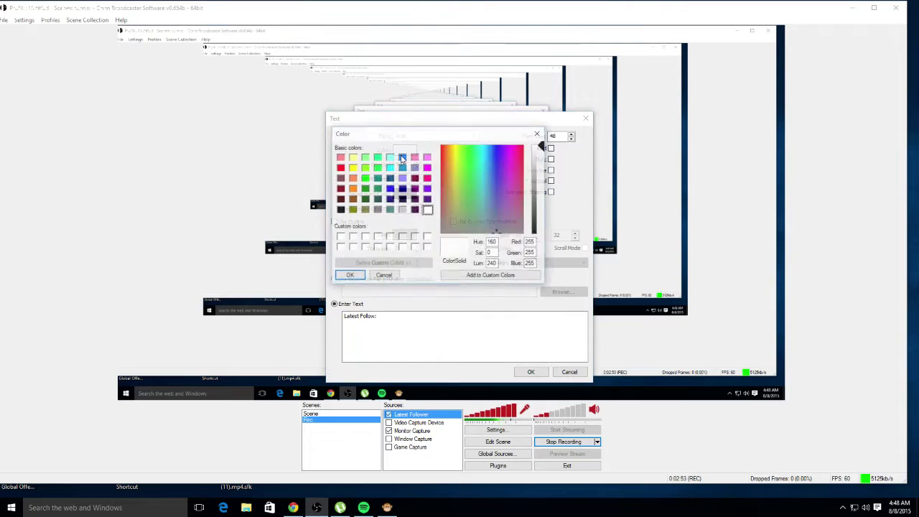
pyautogui.click(340, 210)
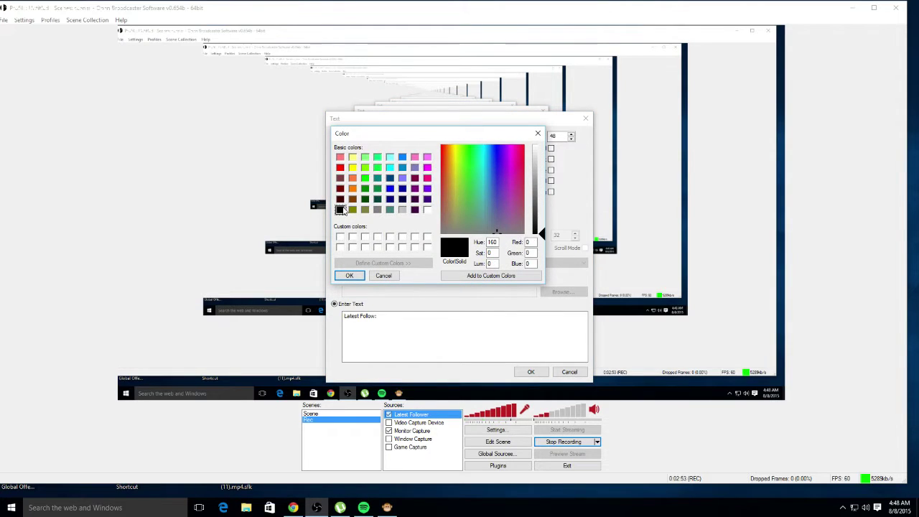
pyautogui.click(353, 278)
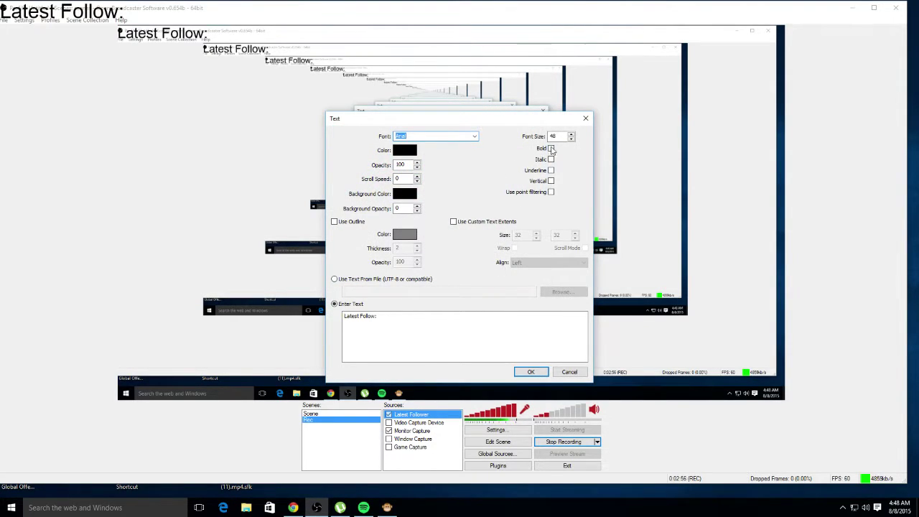
pyautogui.click(571, 135)
pyautogui.click(571, 135)
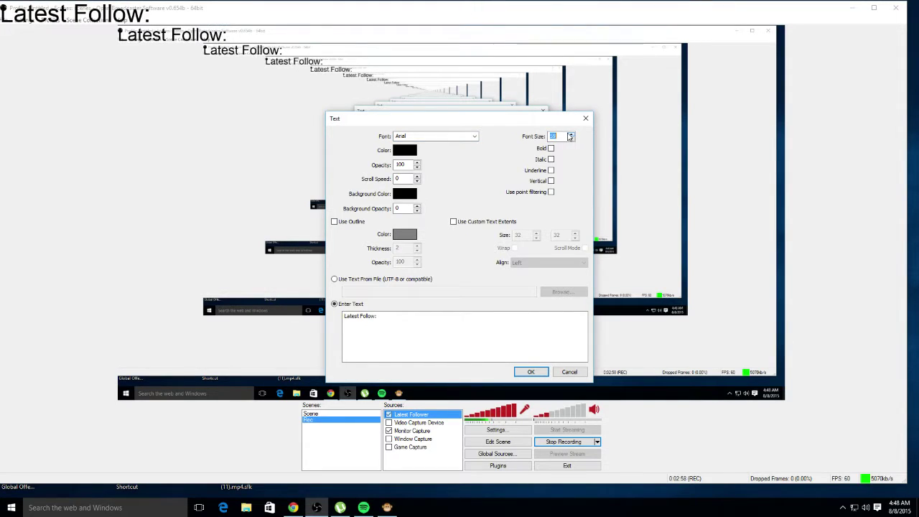
pyautogui.click(571, 135)
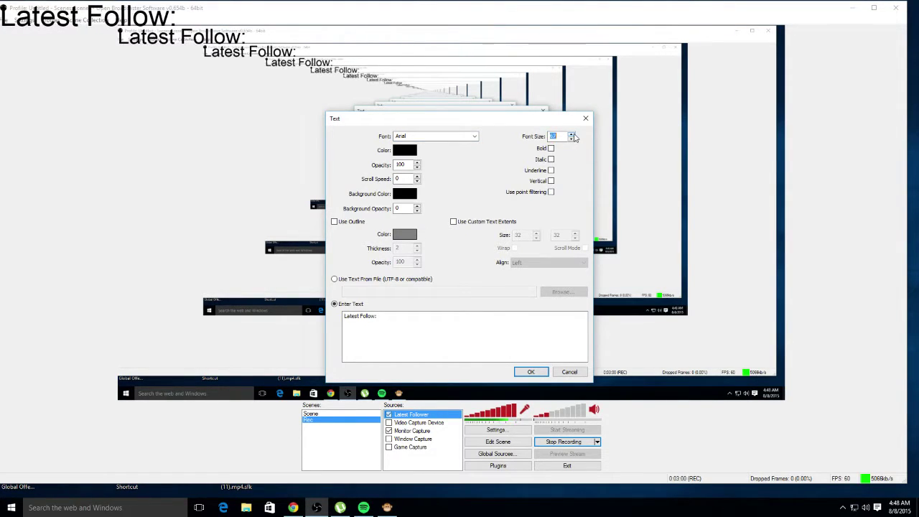
pyautogui.click(572, 135)
pyautogui.click(551, 148)
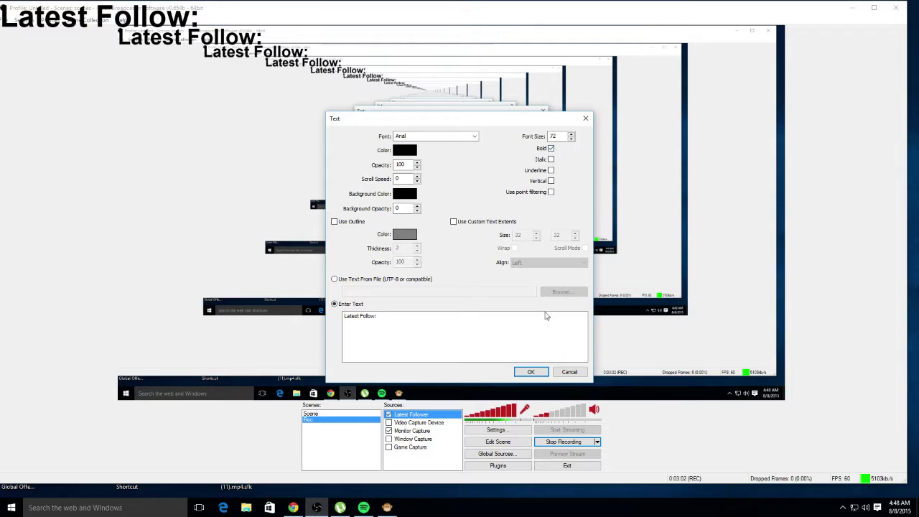
pyautogui.click(531, 373)
# - Drag the 'Latest Follow:' text to the left middle of the scene
pyautogui.click(498, 442)
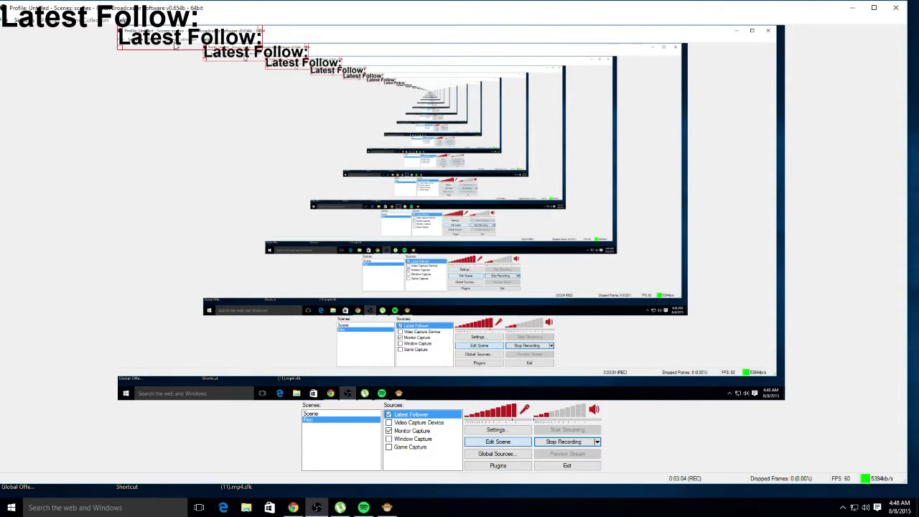
pyautogui.moveTo(149, 14); pyautogui.dragTo(235, 177)
pyautogui.click(413, 431)
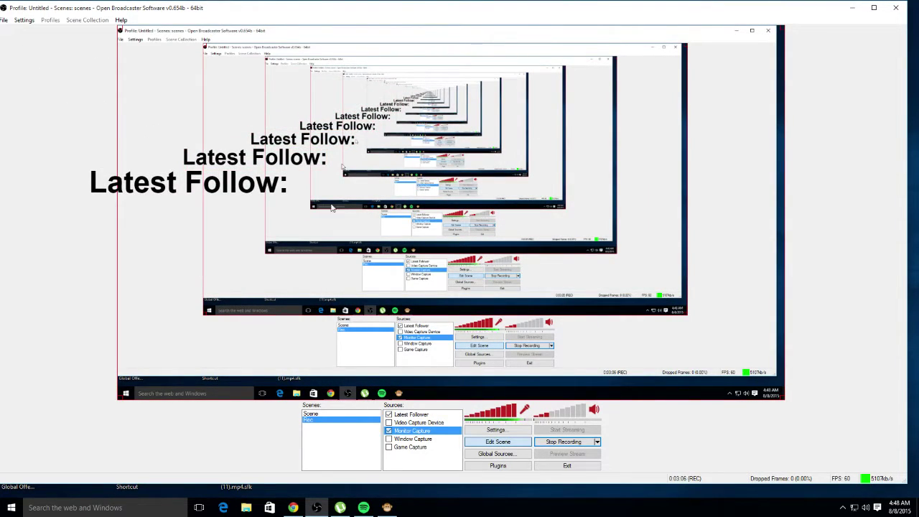
# - Add another Text source named 'Follower Name Alert'
pyautogui.rightClick(402, 467)
pyautogui.moveTo(423, 469)
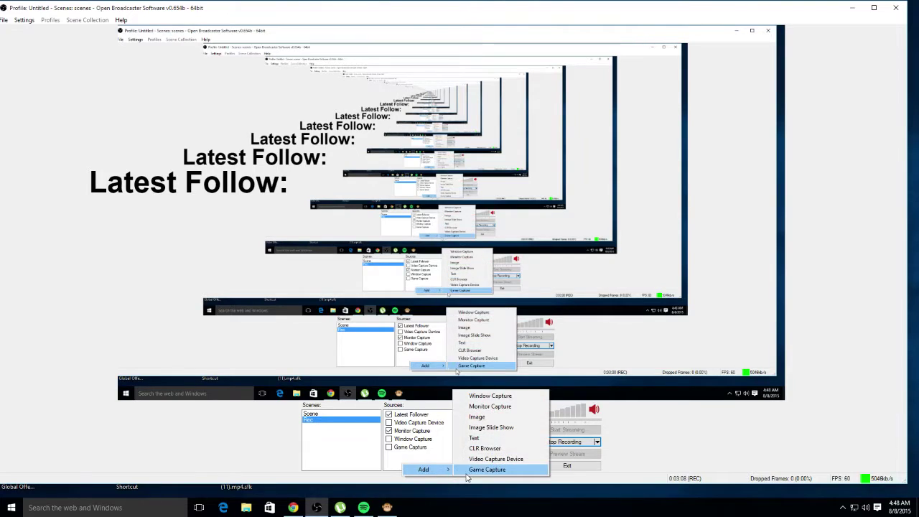
pyautogui.click(474, 438)
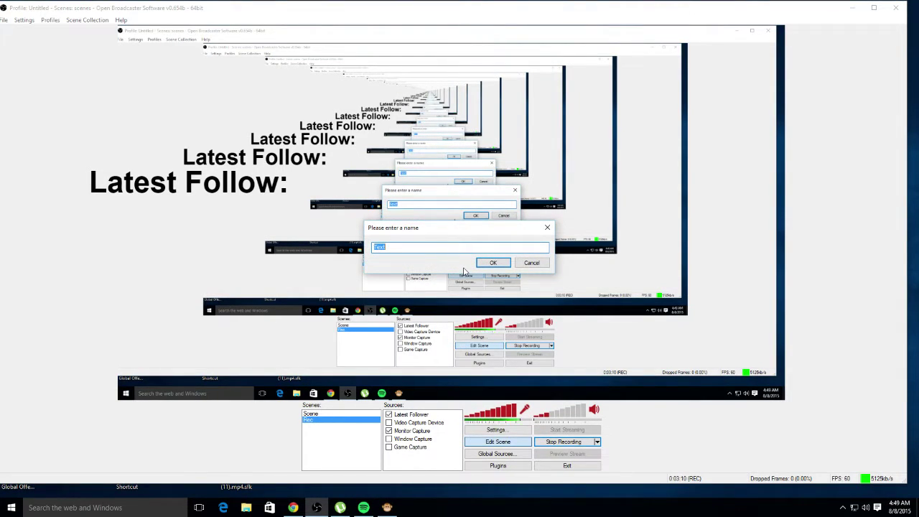
pyautogui.write('Follower')
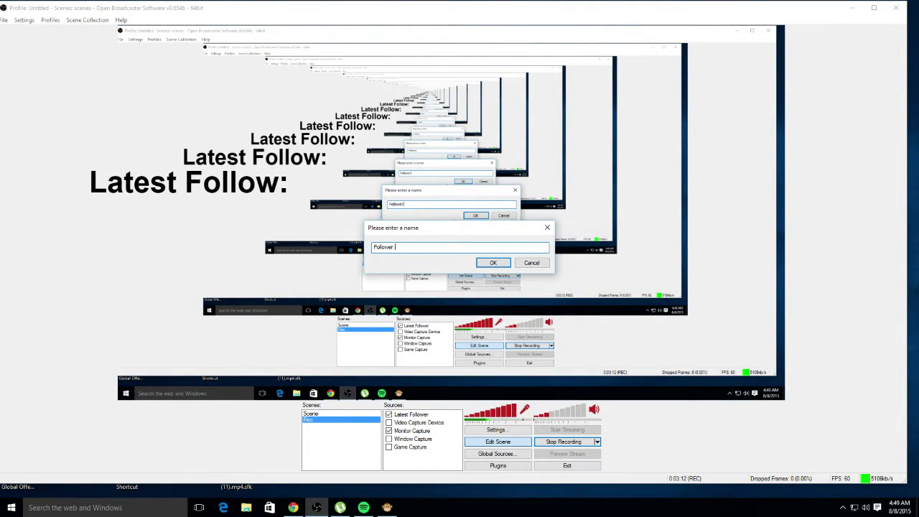
pyautogui.write(' Name Alert')
pyautogui.press('Return')
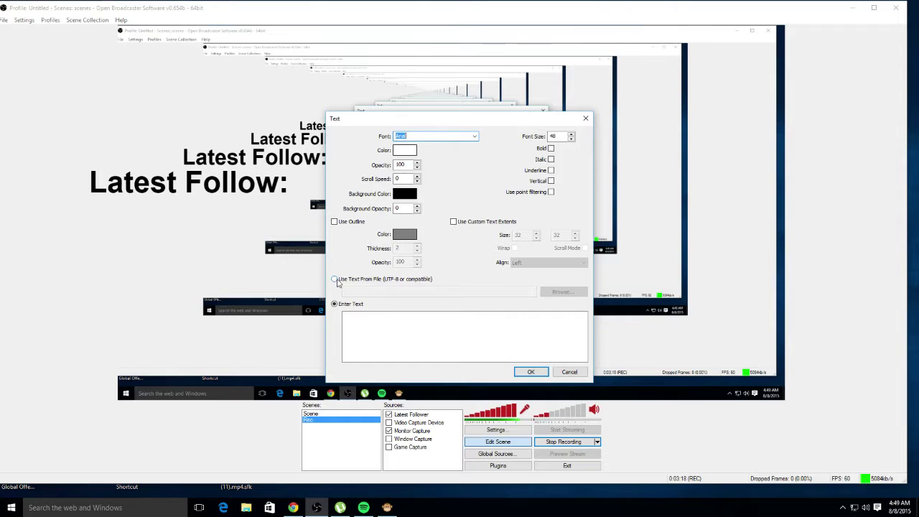
# - Set it to use text from file Desktop\etete\most_recent_follower.txt
pyautogui.click(335, 280)
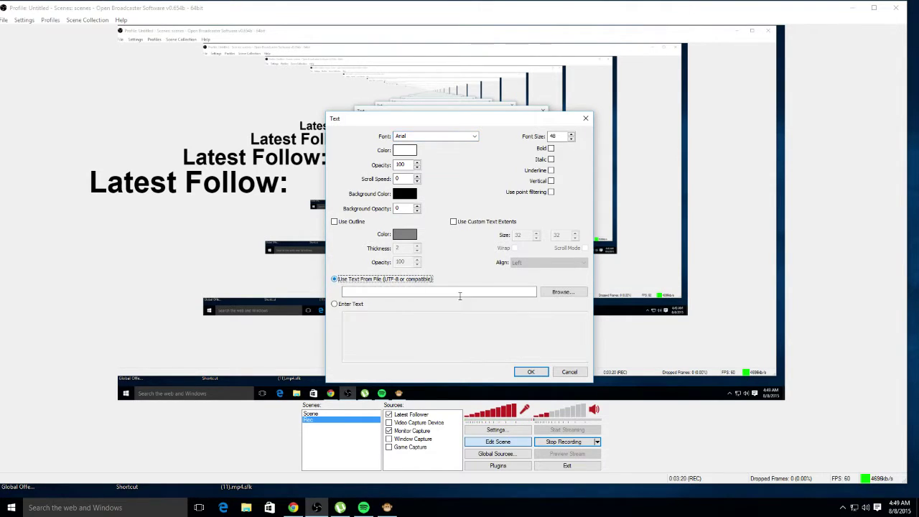
pyautogui.click(553, 293)
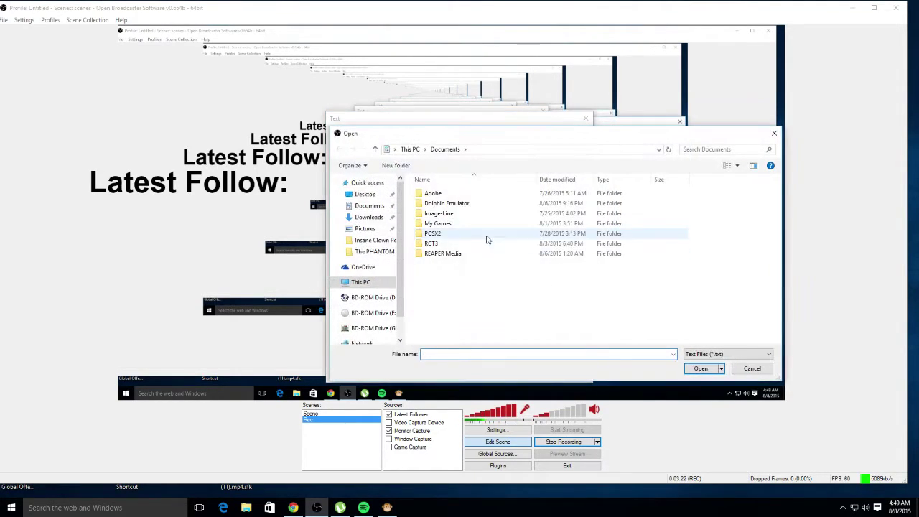
pyautogui.click(366, 195)
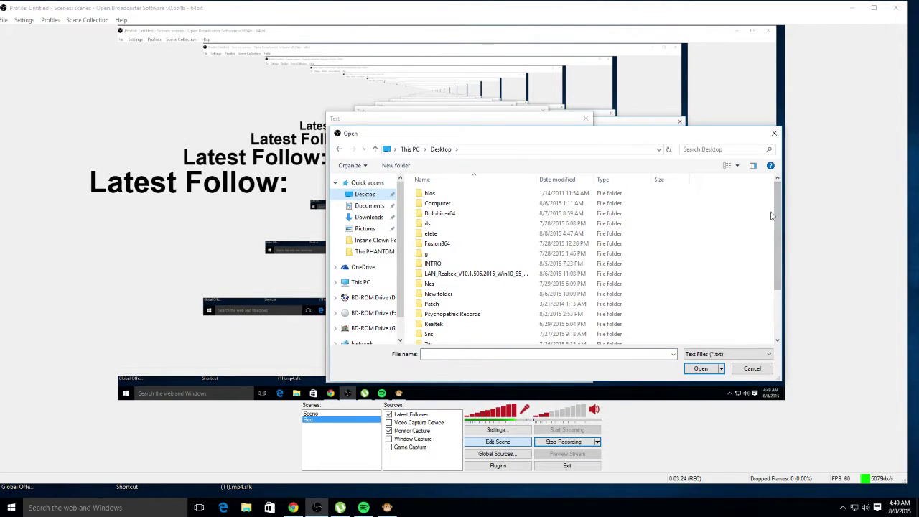
pyautogui.scroll(-2, 771, 216)
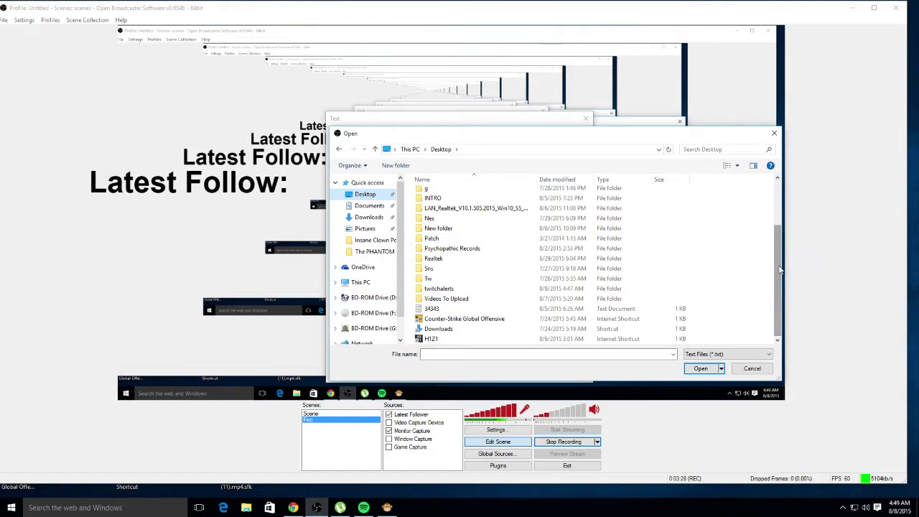
pyautogui.moveTo(779, 269); pyautogui.dragTo(776, 218)
pyautogui.doubleClick(433, 233)
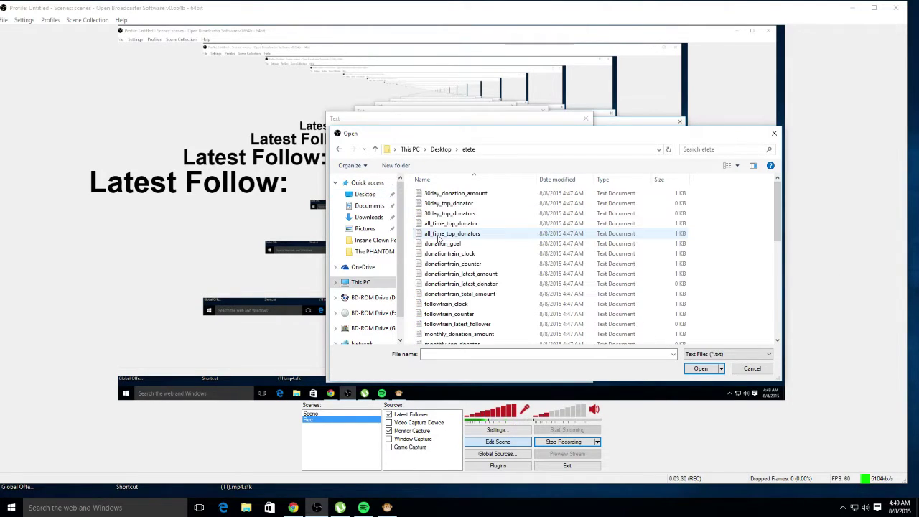
pyautogui.moveTo(780, 204); pyautogui.dragTo(780, 267)
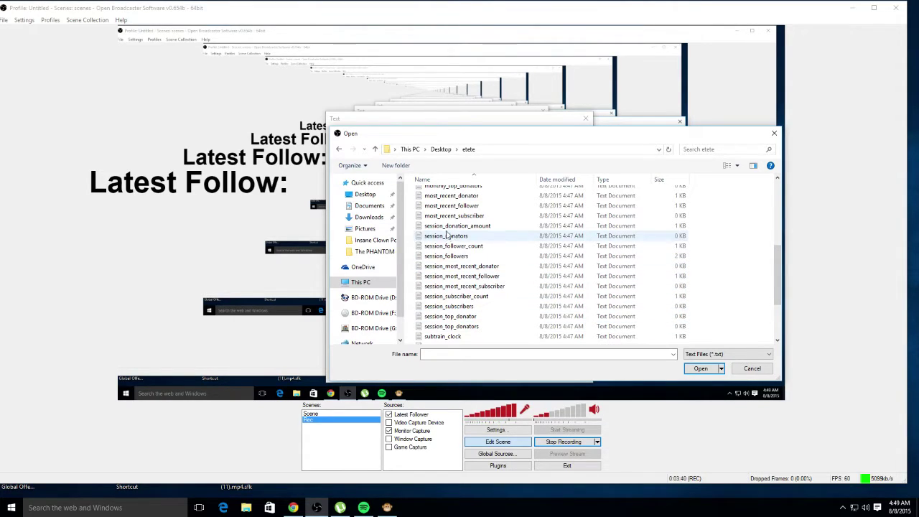
pyautogui.click(440, 207)
pyautogui.doubleClick(440, 206)
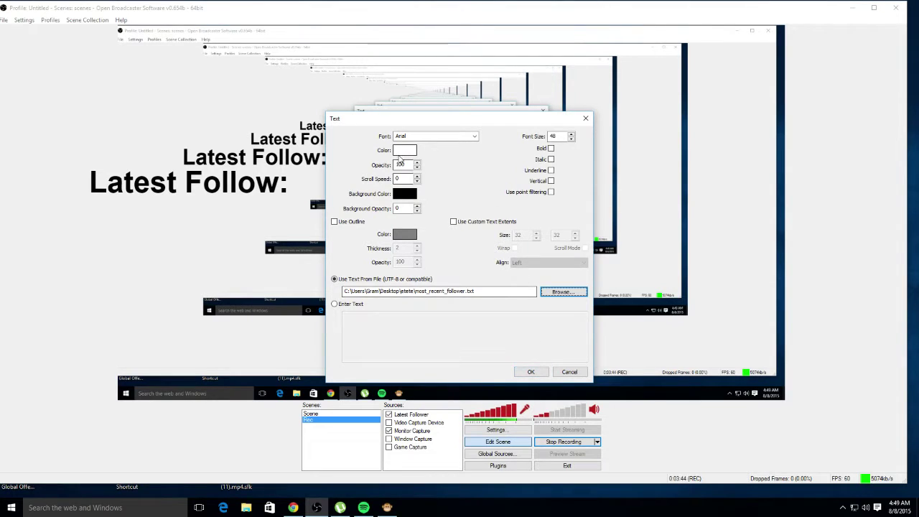
# - Make the follower name black with an outline and place it right after 'Latest Follow:'
pyautogui.click(405, 150)
pyautogui.click(340, 210)
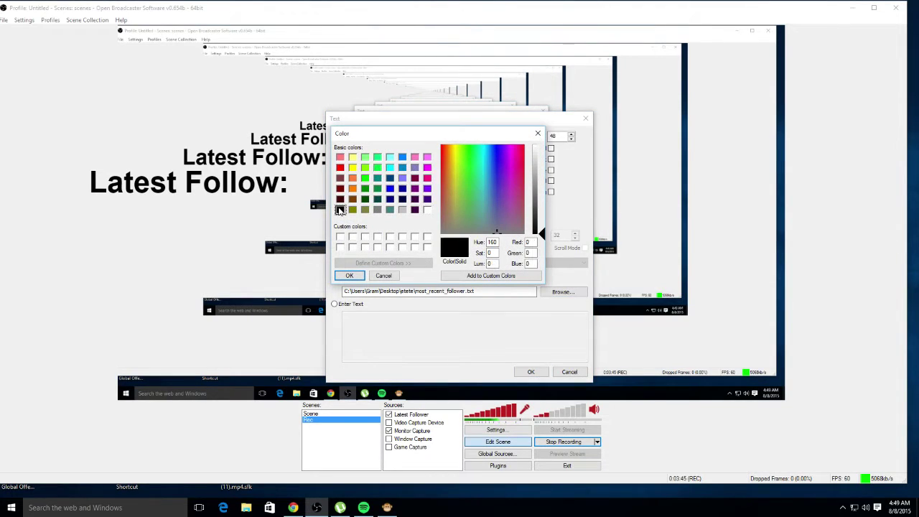
pyautogui.click(350, 276)
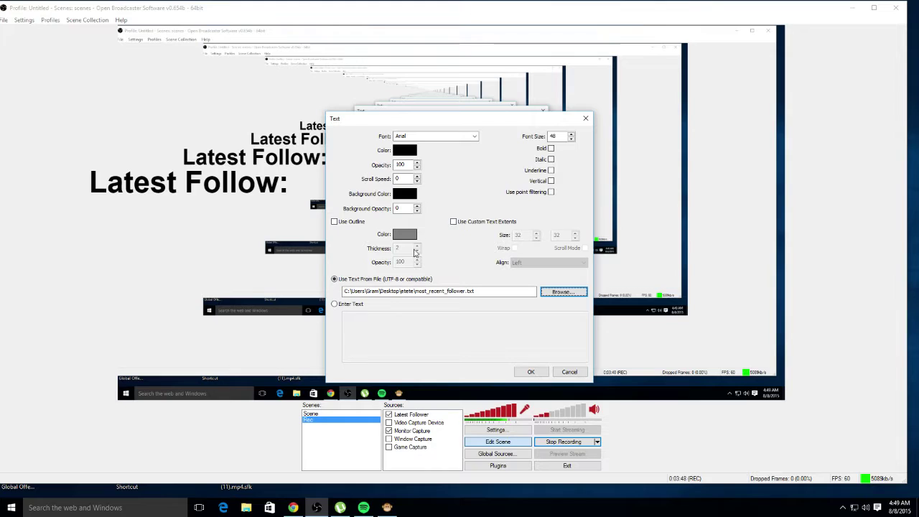
pyautogui.click(454, 222)
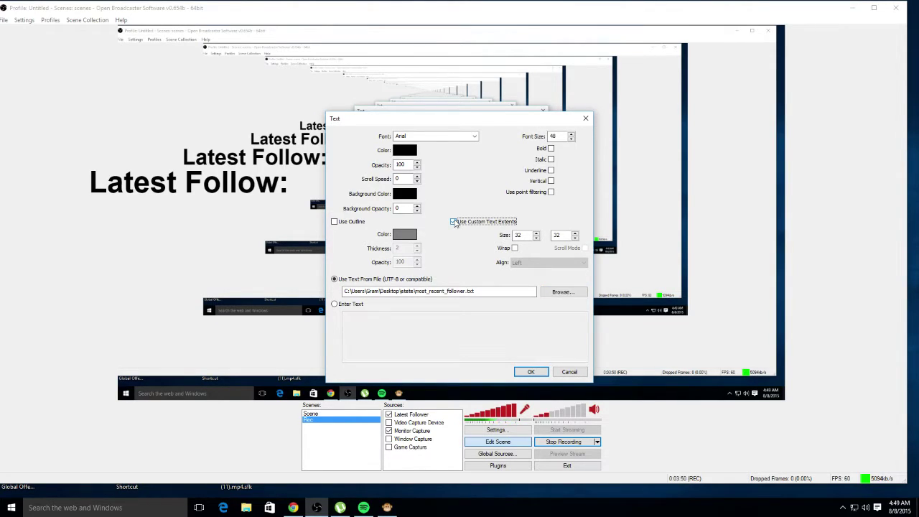
pyautogui.click(335, 222)
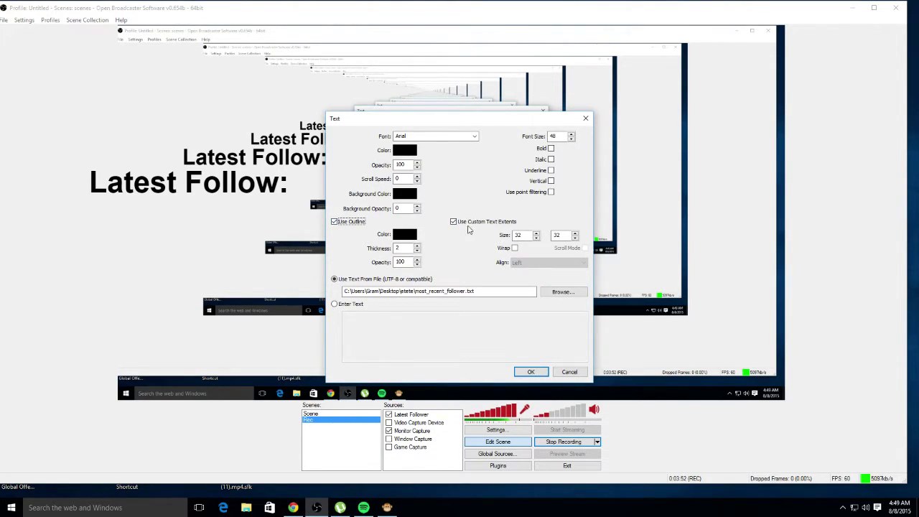
pyautogui.click(453, 222)
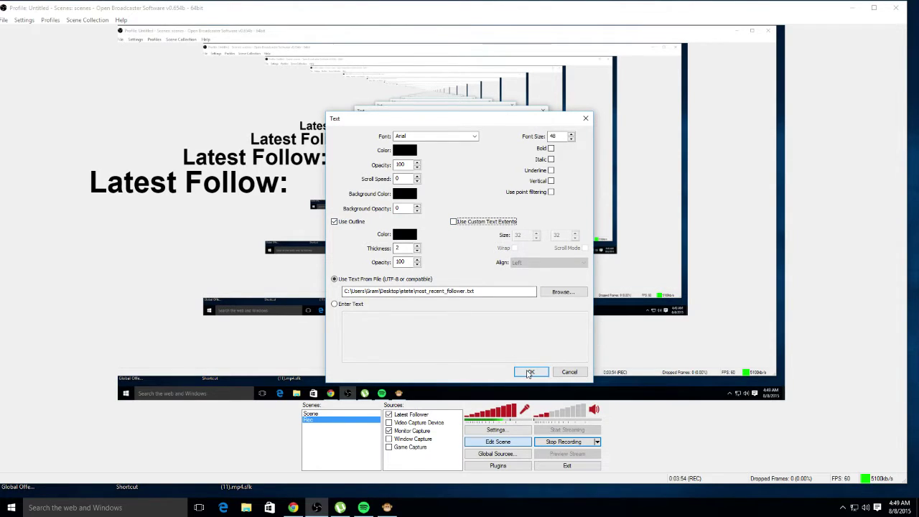
pyautogui.click(530, 372)
pyautogui.moveTo(145, 39); pyautogui.dragTo(357, 164)
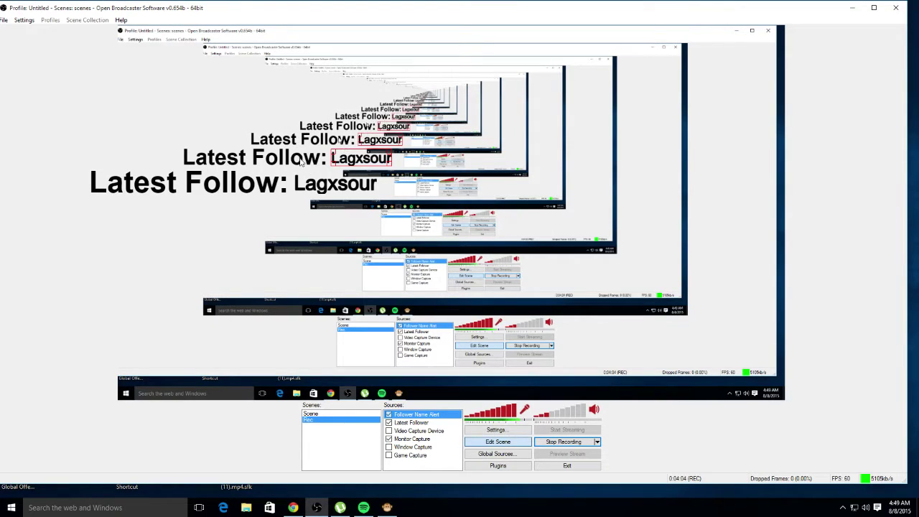
pyautogui.click(303, 197)
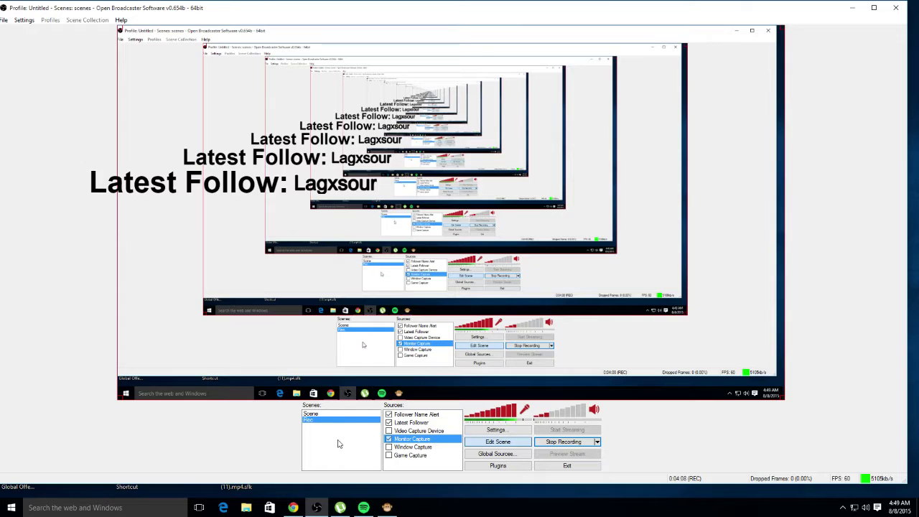
# - Add a new text source to the scene named 'Donation'
pyautogui.rightClick(400, 462)
pyautogui.moveTo(438, 468)
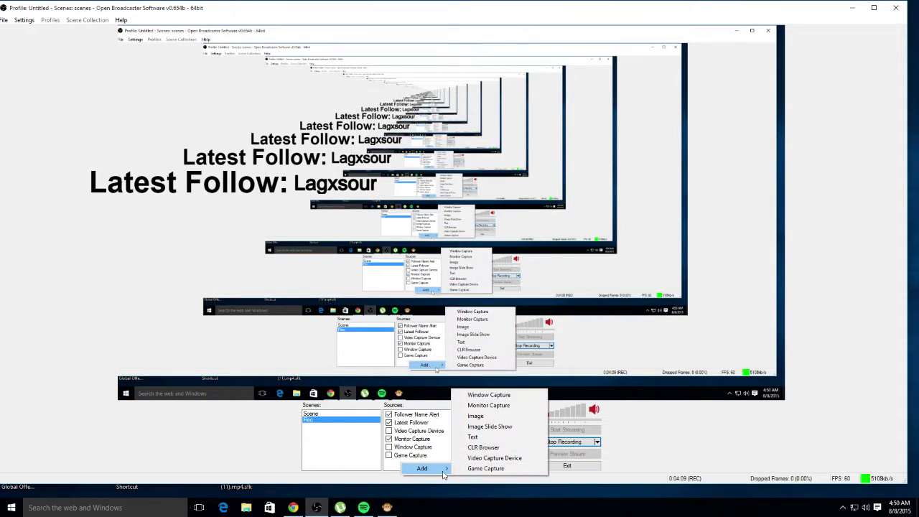
pyautogui.click(476, 437)
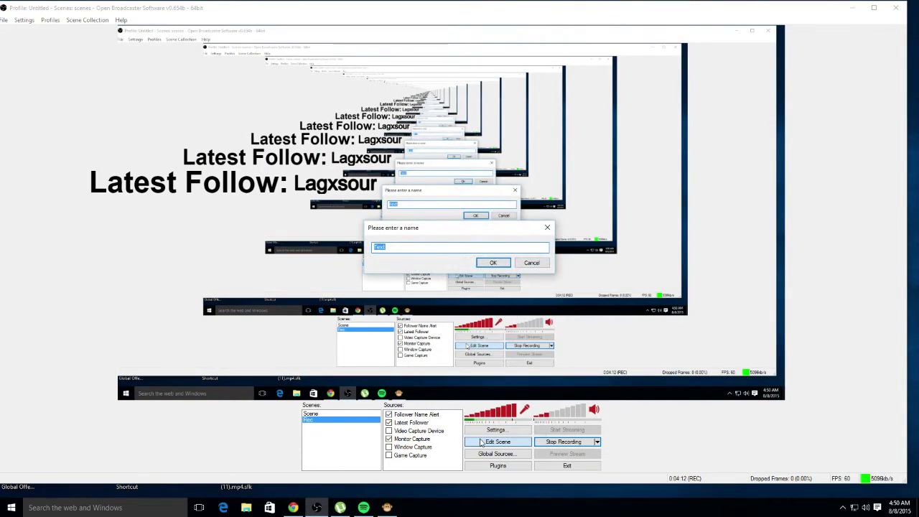
pyautogui.write('Donation')
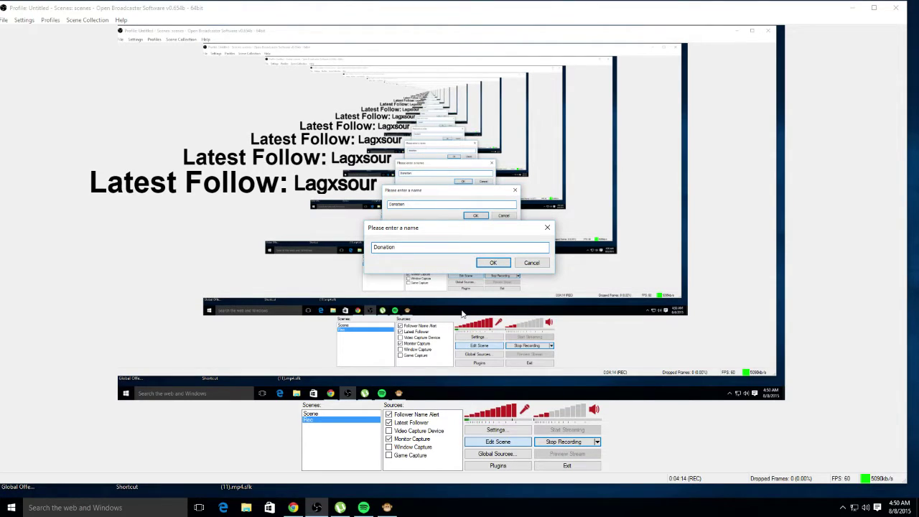
pyautogui.click(494, 263)
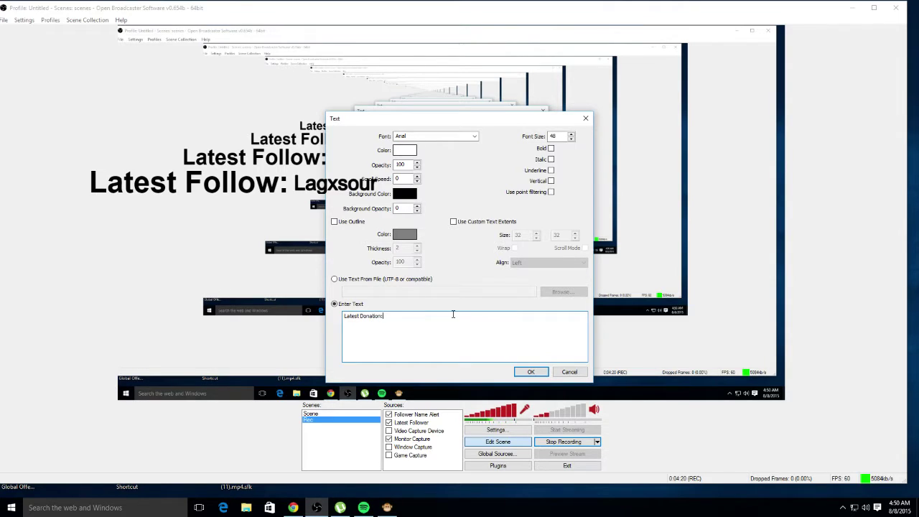
# - Make the 'Latest Donation:' text black and drag it below the Latest Follow: line
pyautogui.click(403, 194)
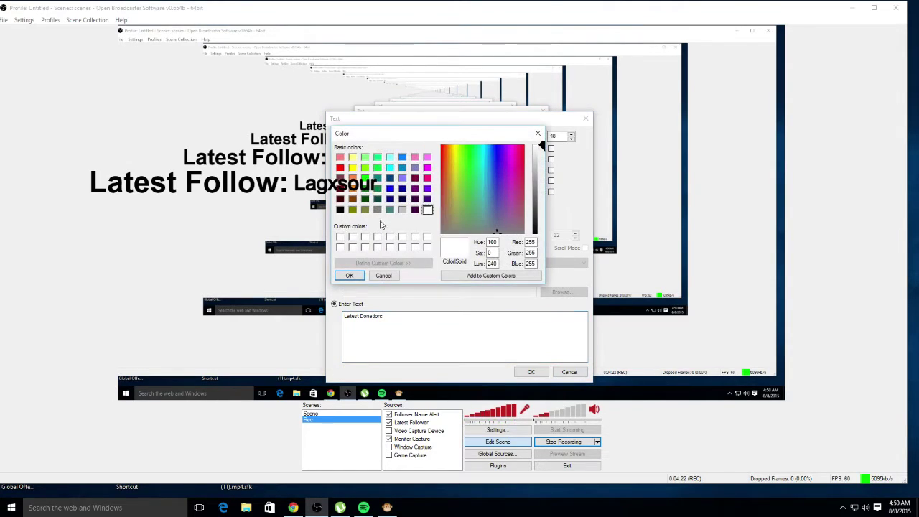
pyautogui.click(349, 276)
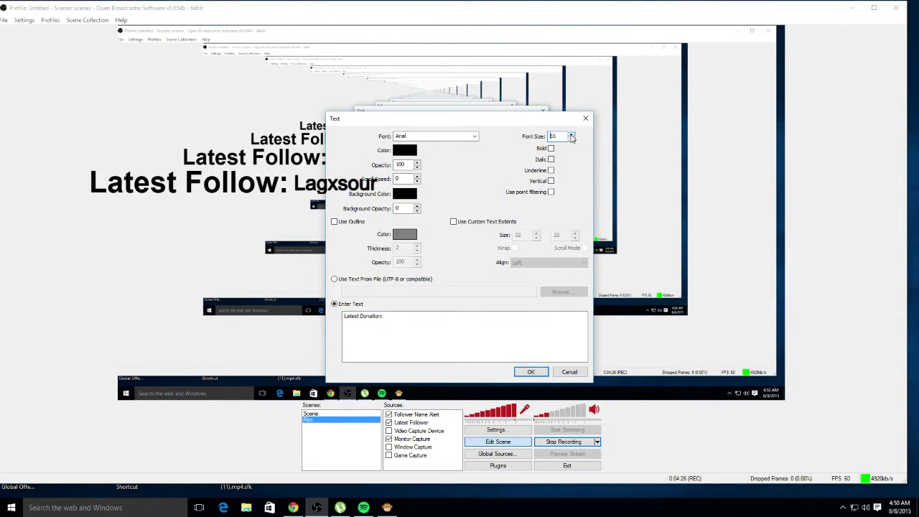
pyautogui.click(531, 371)
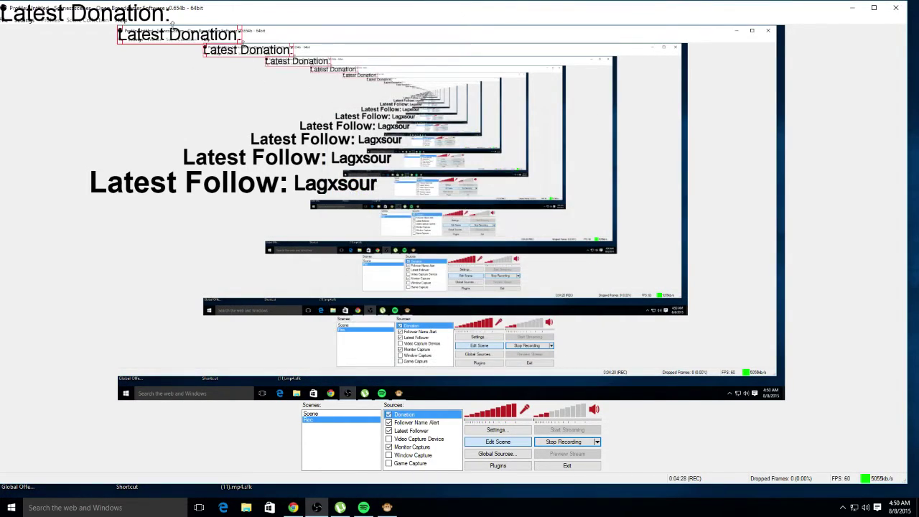
pyautogui.moveTo(173, 24); pyautogui.dragTo(263, 238)
pyautogui.click(319, 215)
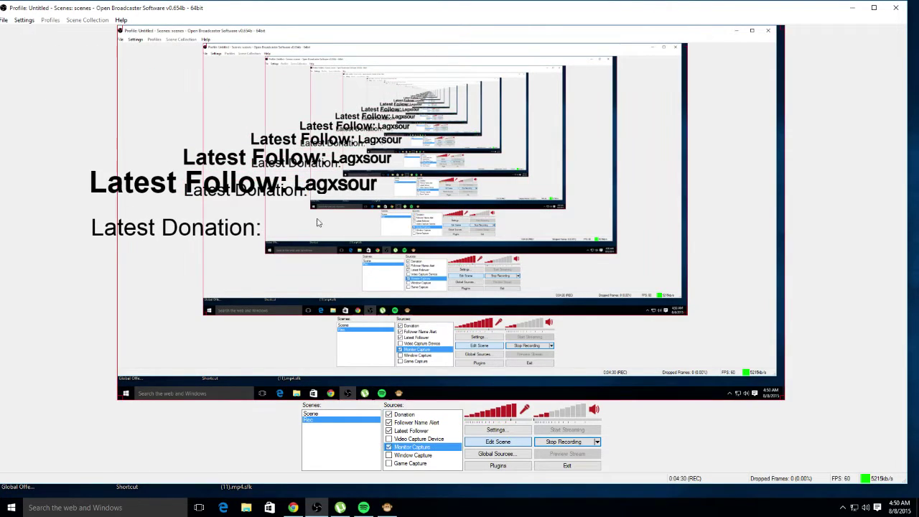
# - Add a text source named 'Donation Alert' so its empty Text properties dialog appears
pyautogui.rightClick(434, 469)
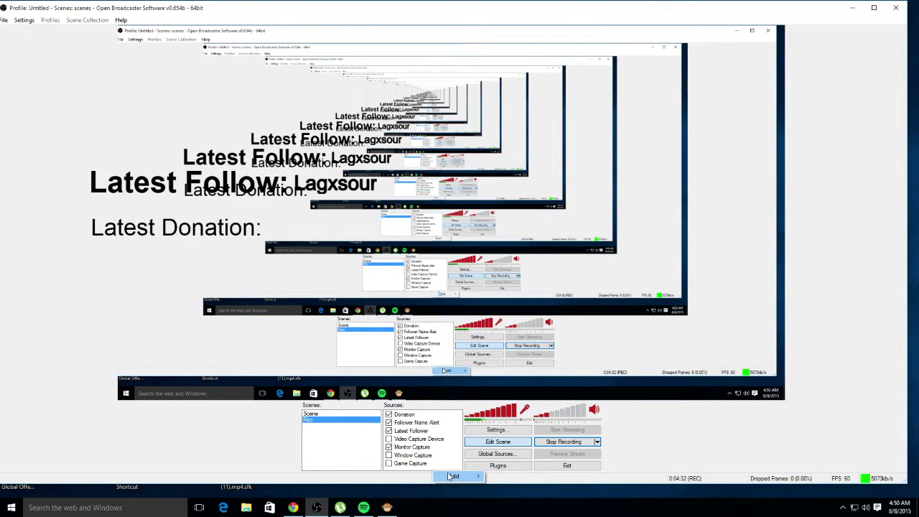
pyautogui.moveTo(453, 476)
pyautogui.click(517, 446)
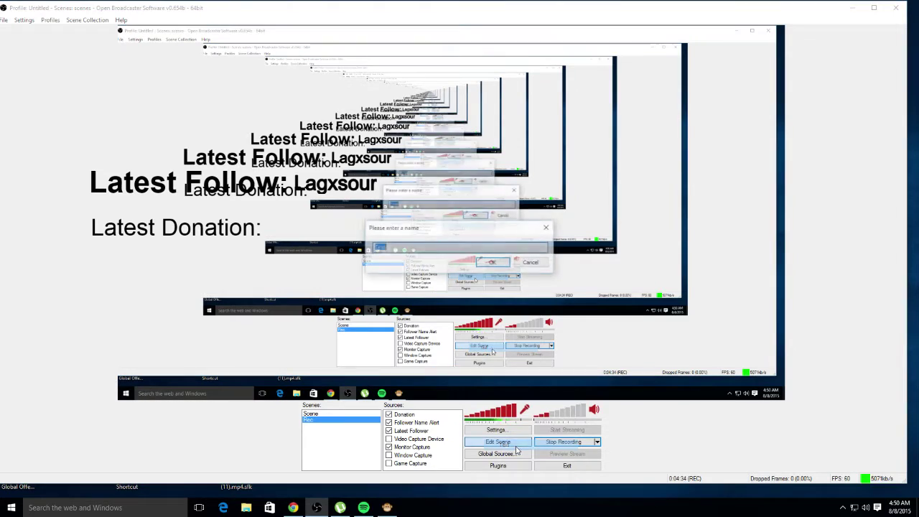
pyautogui.write('Dona')
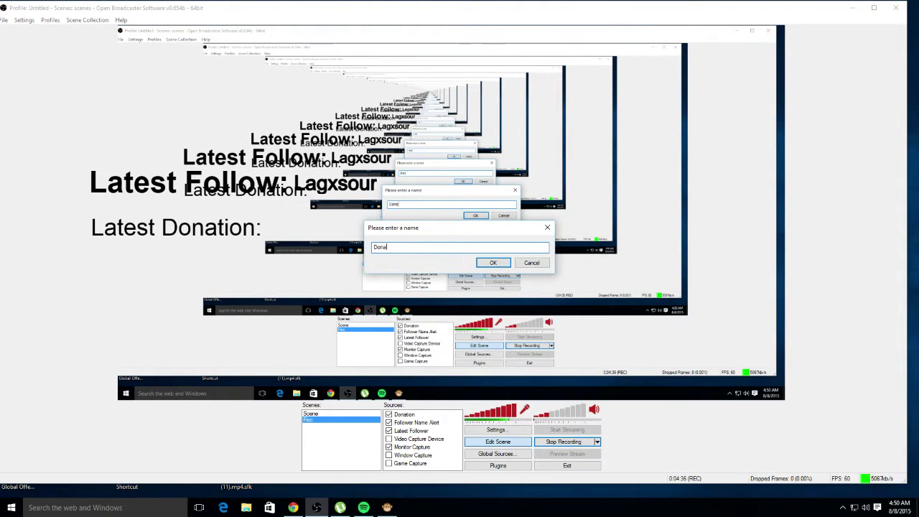
pyautogui.write('tion Alert')
pyautogui.press('Return')
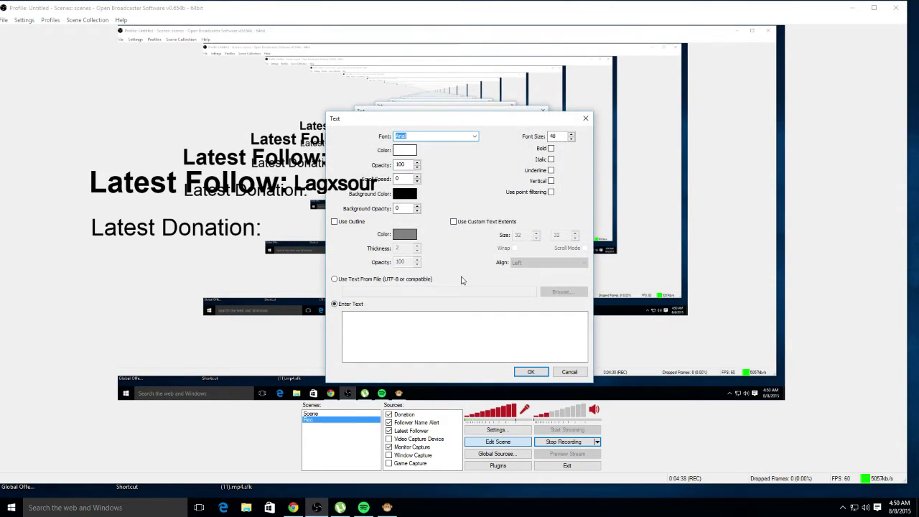